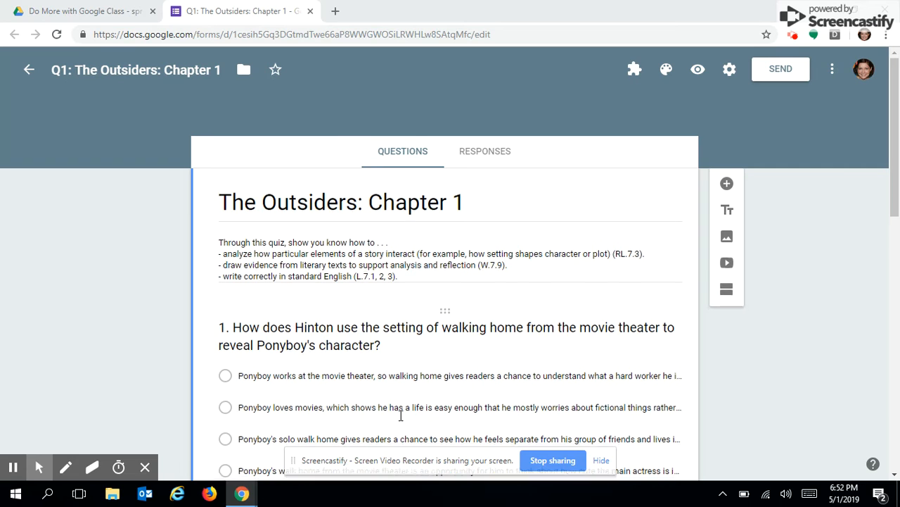
# Add a section after the form header and title it 'Setting + Character'.
pyautogui.scroll(-3, 401, 415)
pyautogui.scroll(1, 401, 415)
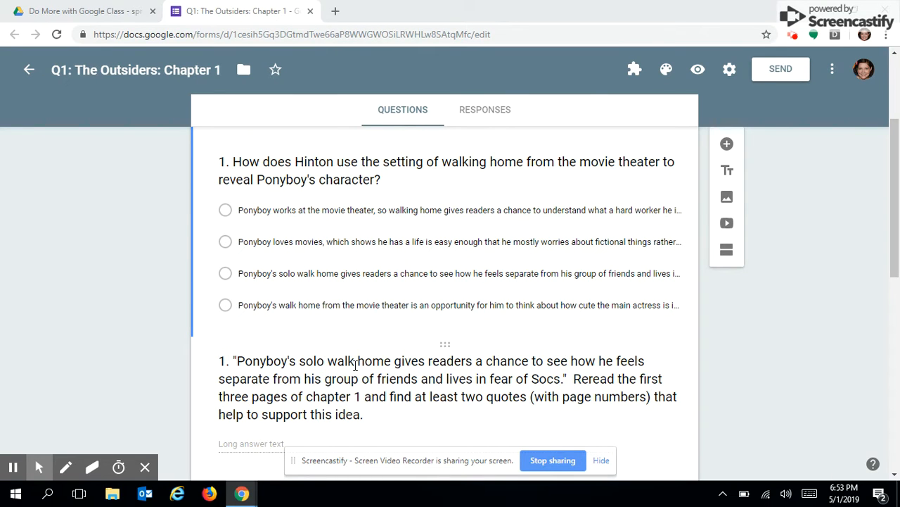
pyautogui.scroll(3, 355, 365)
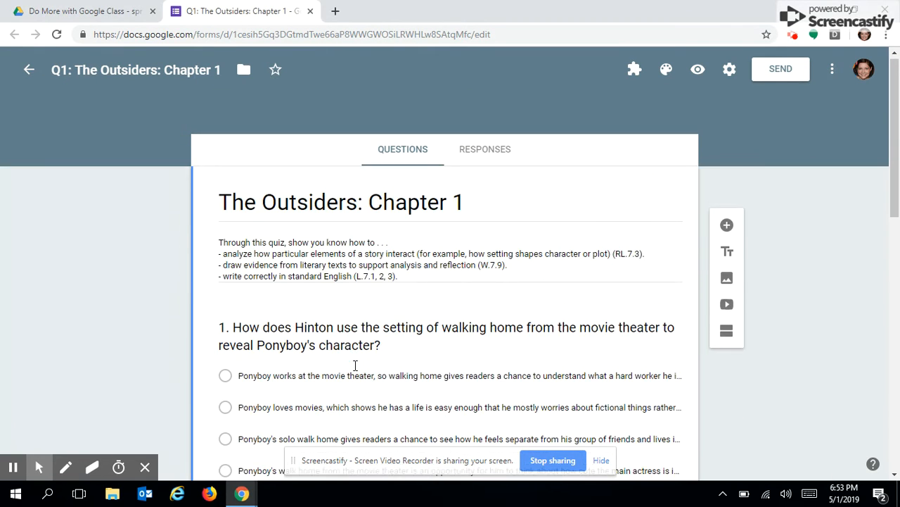
pyautogui.scroll(-10, 355, 365)
pyautogui.scroll(10, 355, 365)
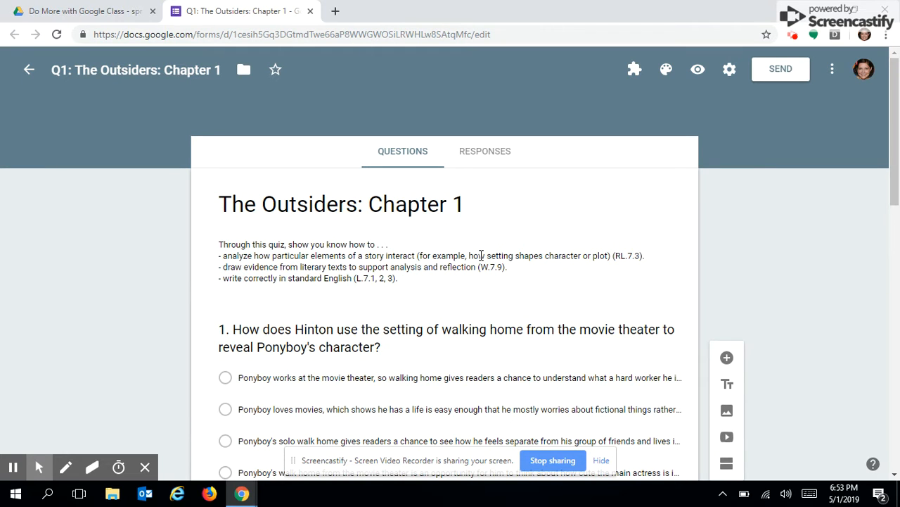
pyautogui.tripleClick(481, 255)
pyautogui.click(537, 241)
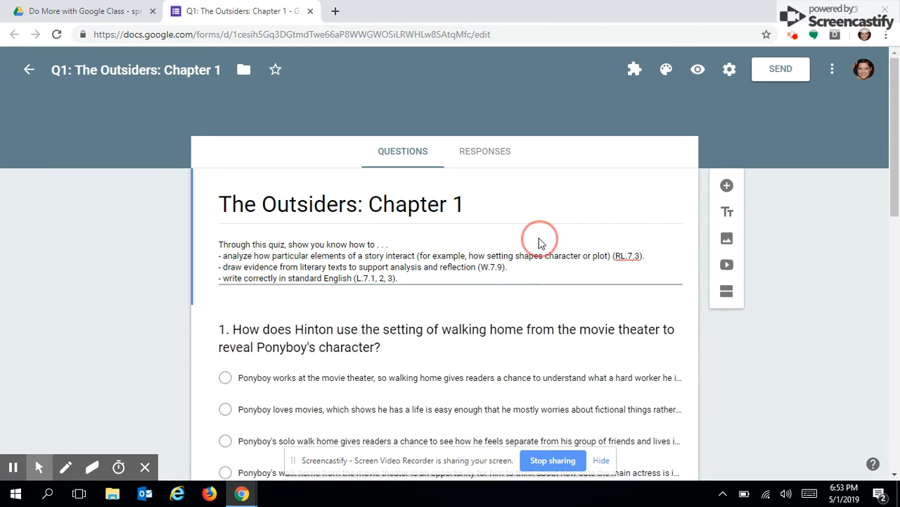
pyautogui.click(733, 293)
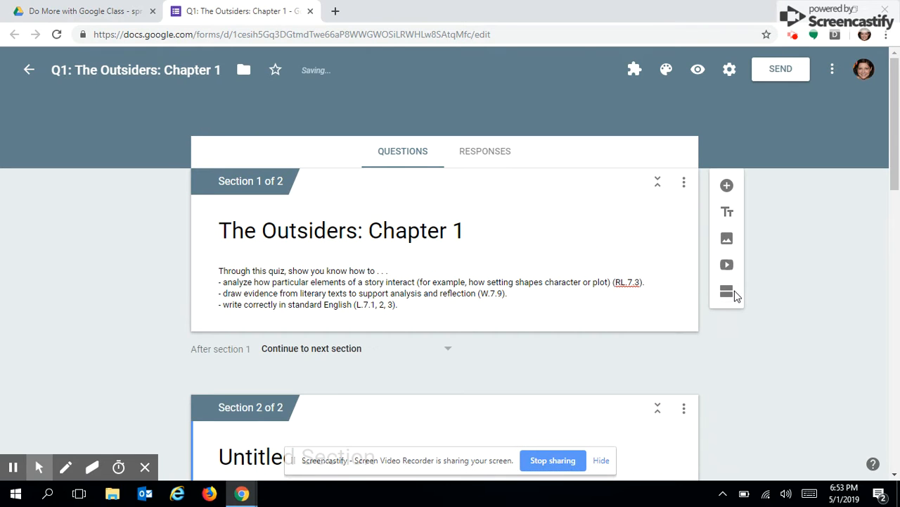
pyautogui.click(378, 337)
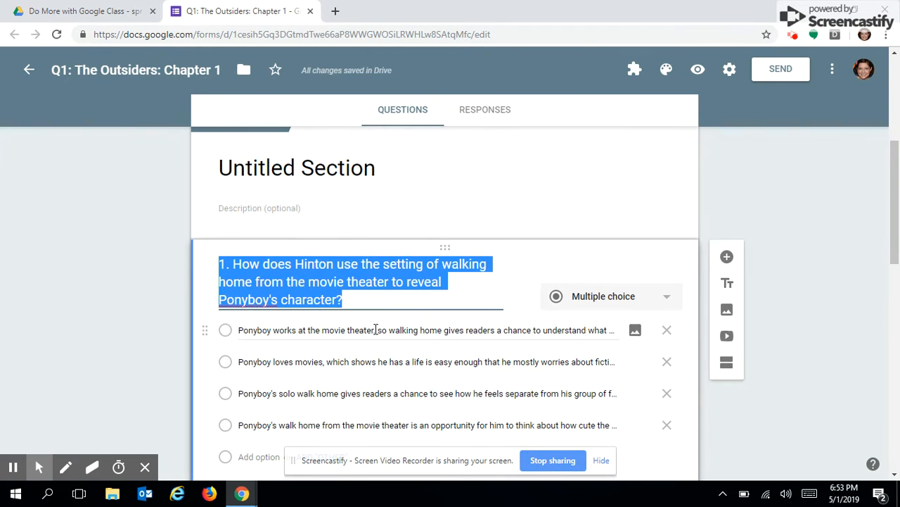
pyautogui.click(283, 162)
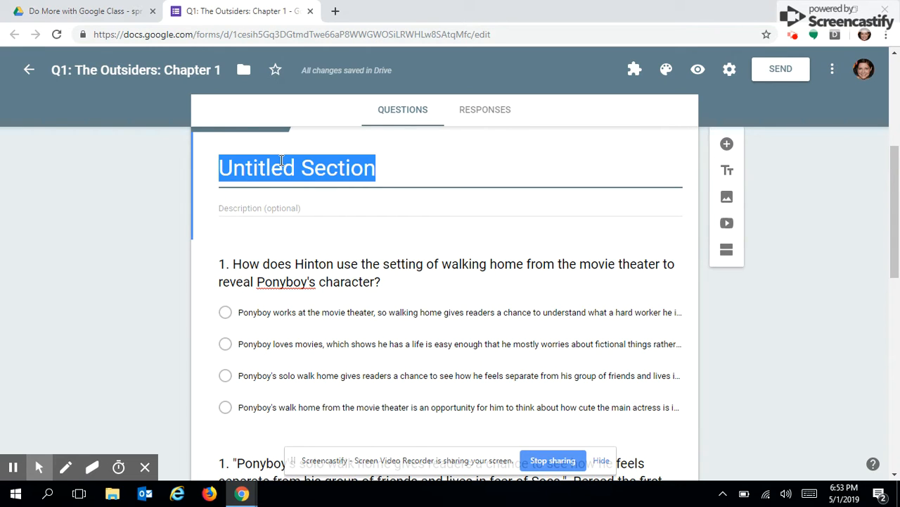
pyautogui.write('Settin')
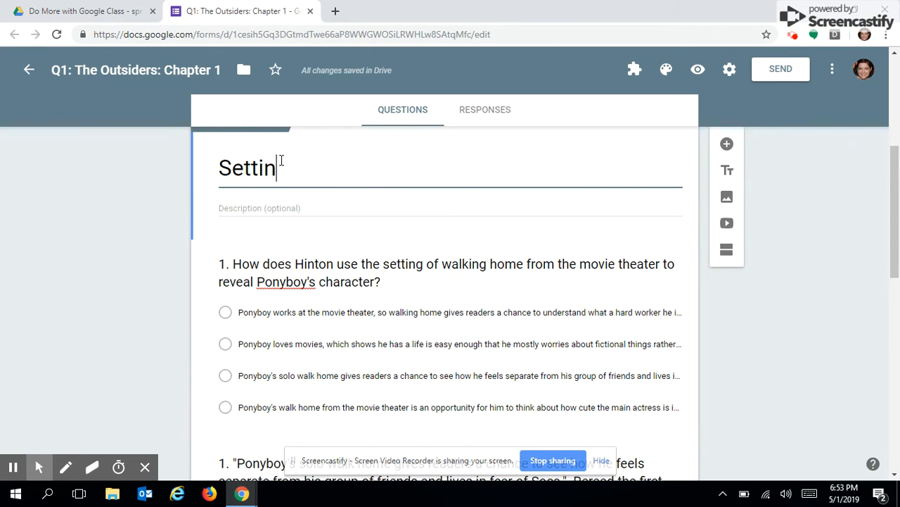
pyautogui.write('g + Charc')
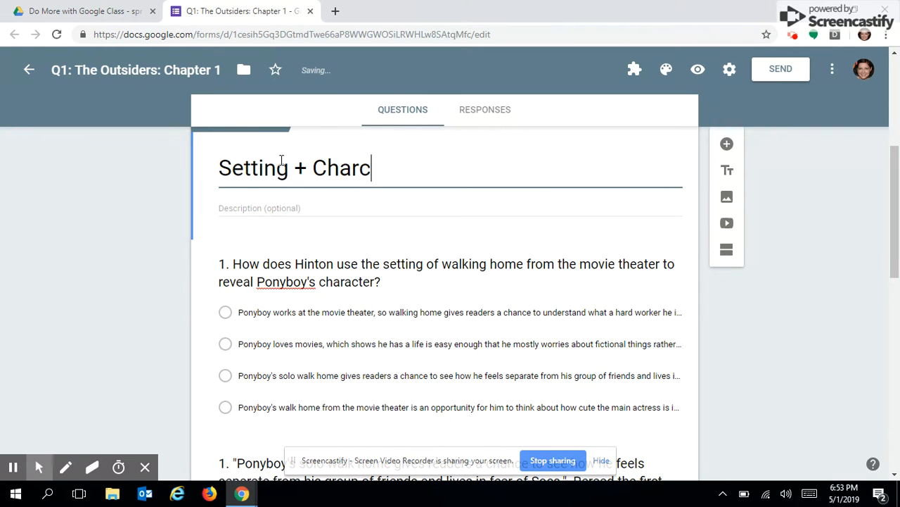
pyautogui.press('BackSpace')
pyautogui.write('acter')
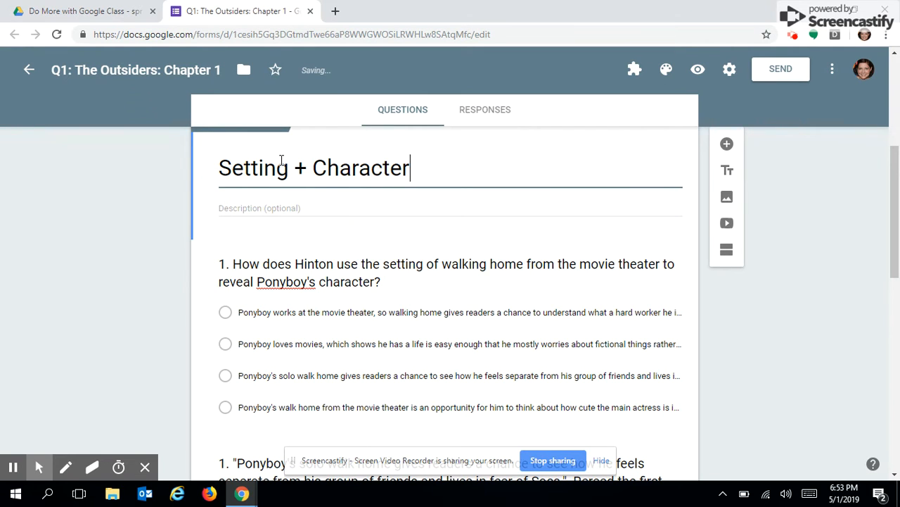
# Add a new section after question 1.
pyautogui.scroll(-2, 573, 335)
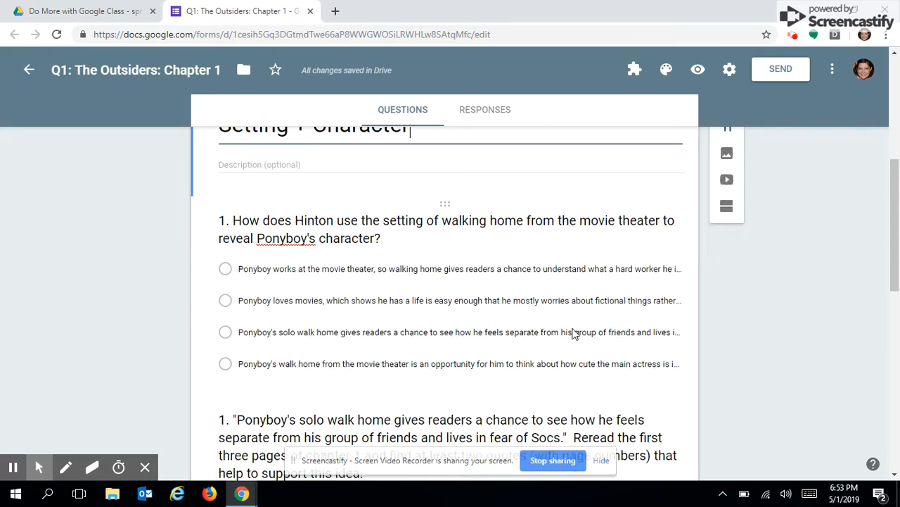
pyautogui.scroll(1, 573, 325)
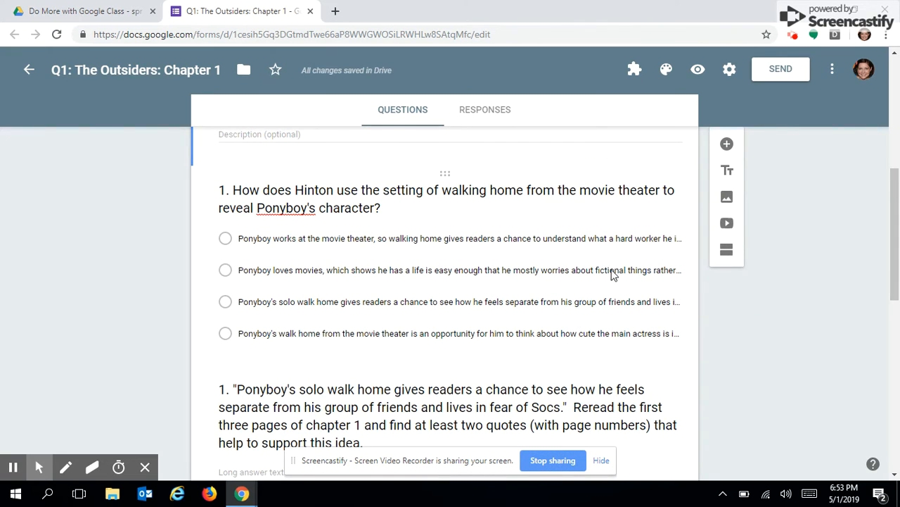
pyautogui.click(609, 273)
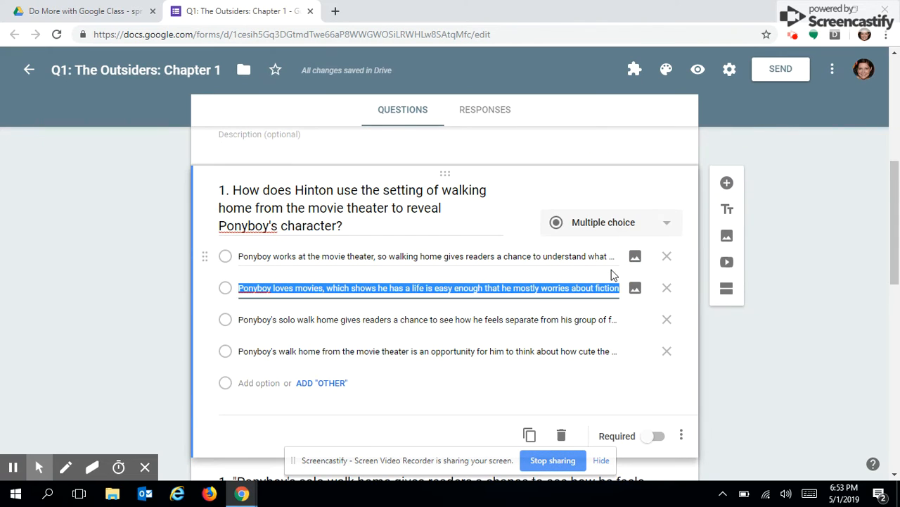
pyautogui.click(728, 290)
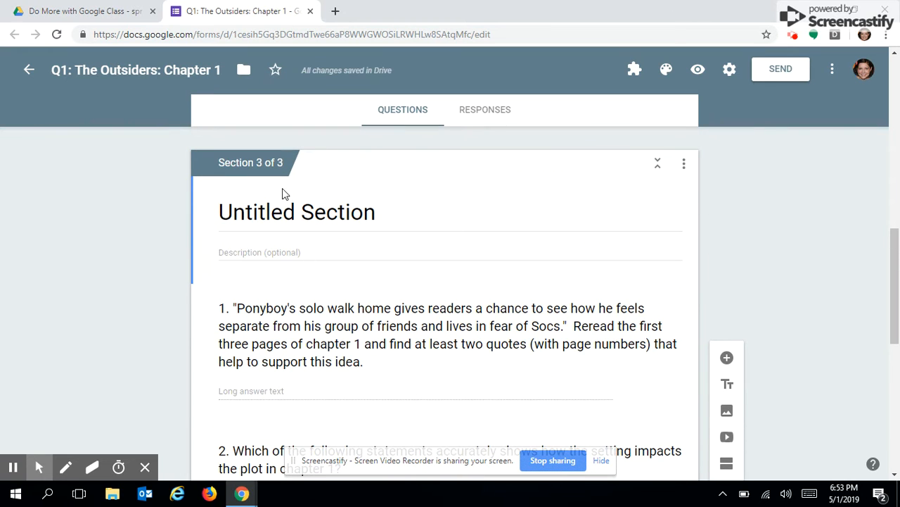
# Title the third section 'Another Look: Setting + Character'.
pyautogui.click(285, 206)
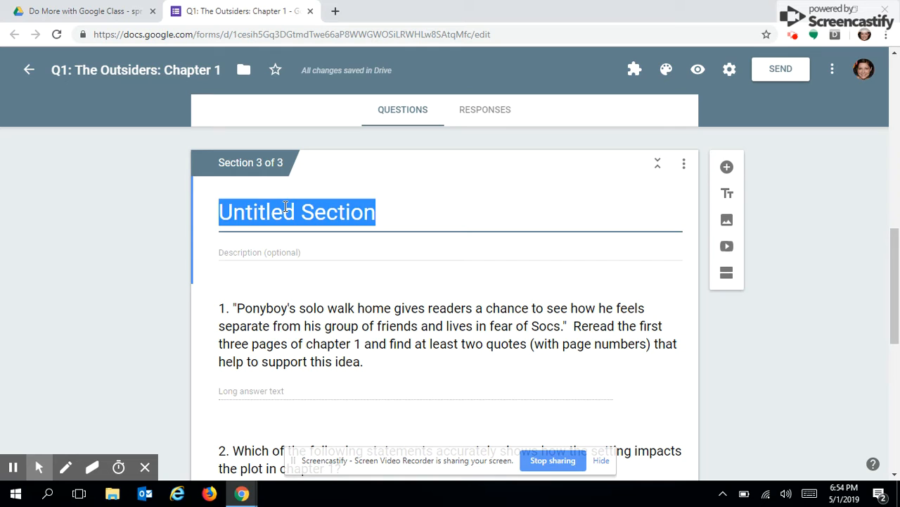
pyautogui.write('Another Look: Setting ')
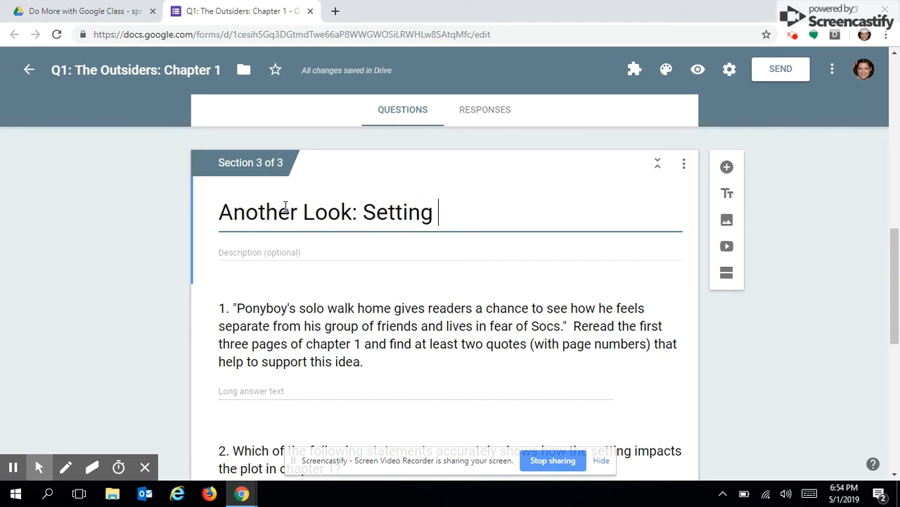
pyautogui.write('+ Charc')
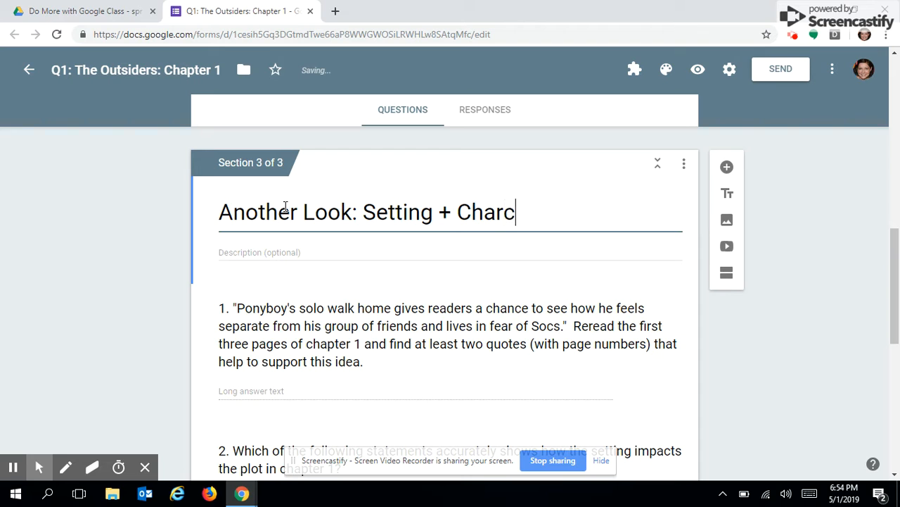
pyautogui.press('BackSpace')
pyautogui.write('acter')
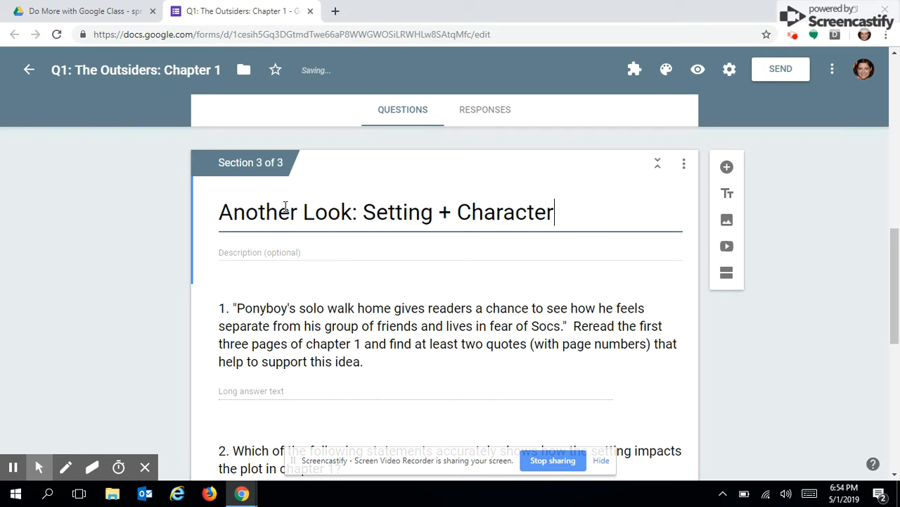
# Add a 'Setting + Plot' section after the long-answer question, then another section after question 2.
pyautogui.click(611, 358)
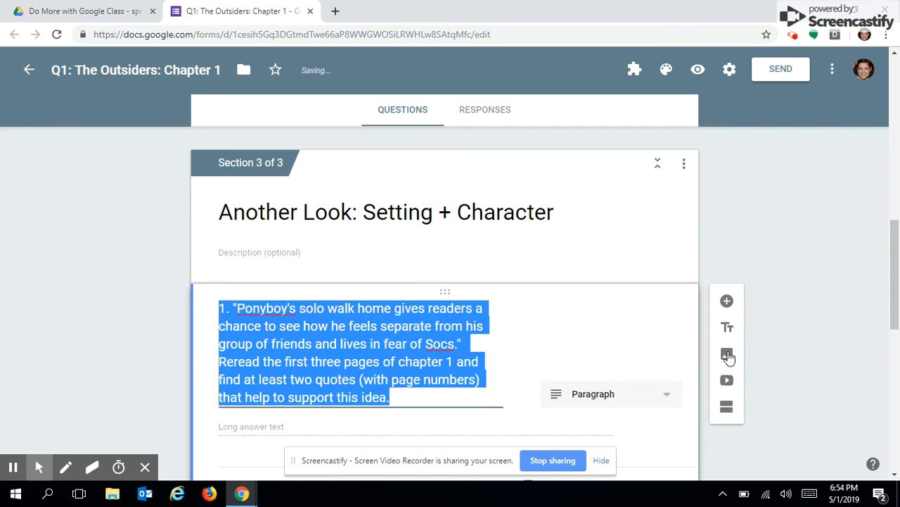
pyautogui.click(726, 408)
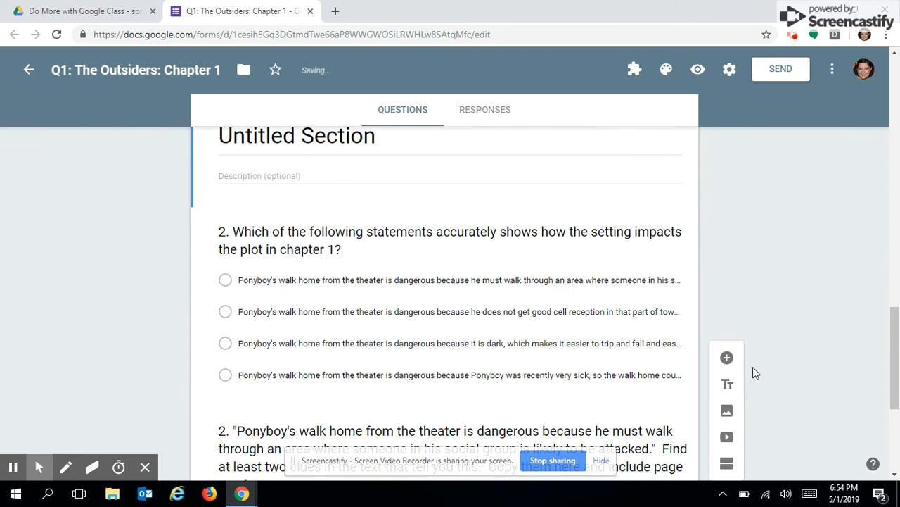
pyautogui.click(266, 143)
pyautogui.write('Settin g')
pyautogui.press('BackSpace')
pyautogui.press('BackSpace')
pyautogui.write('g ')
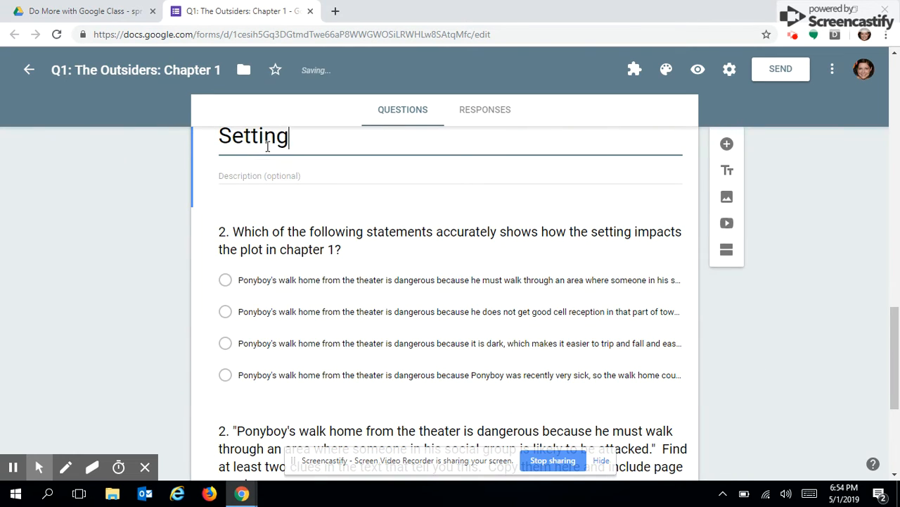
pyautogui.write('+ Plot')
pyautogui.click(657, 331)
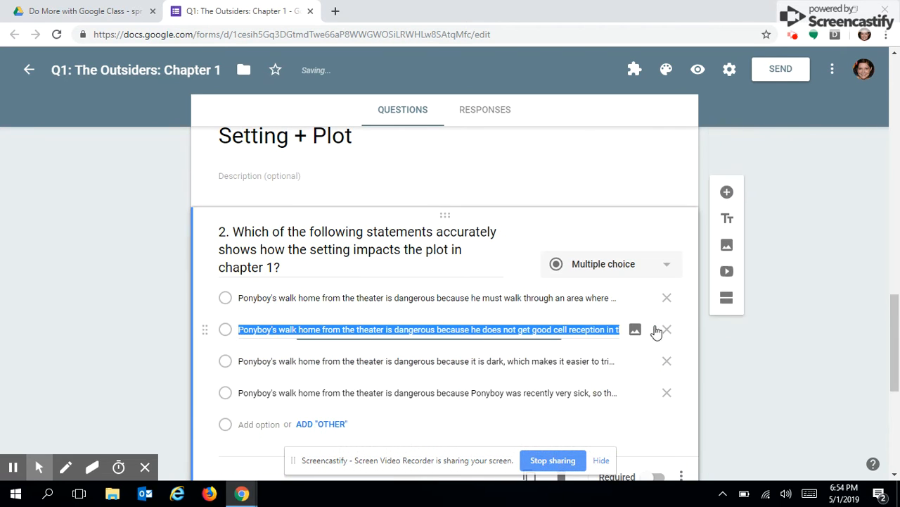
pyautogui.click(727, 328)
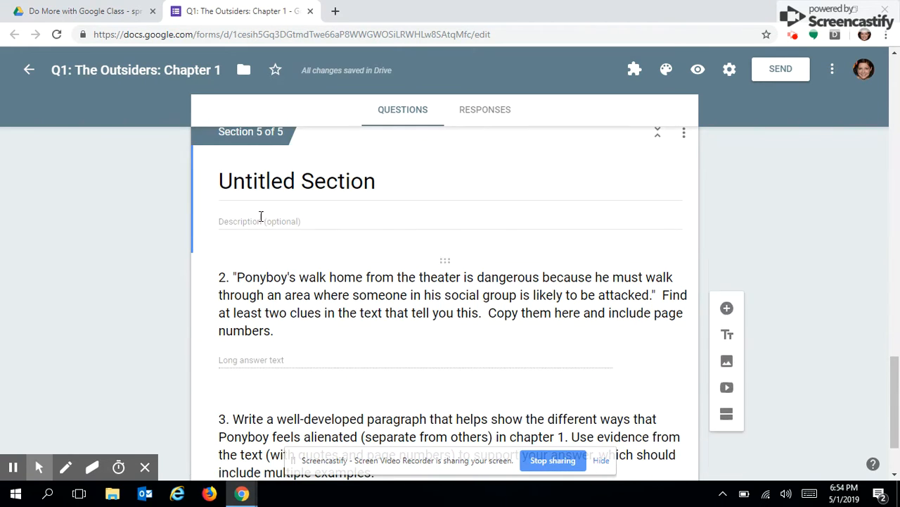
# Title section 5 'Another Look: Setting + Plot' and add a 'Ponyboy's Alienation' section for question 3.
pyautogui.click(249, 175)
pyautogui.write('Ano')
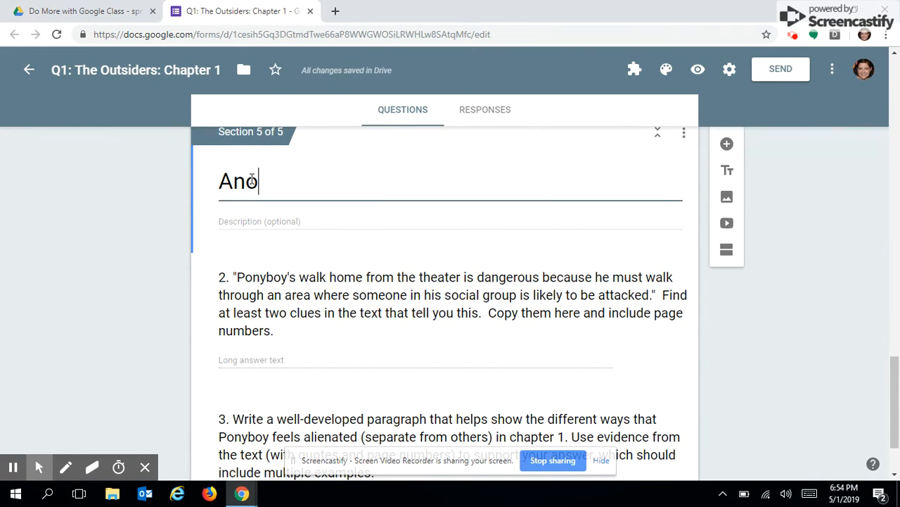
pyautogui.write('ther Look: S')
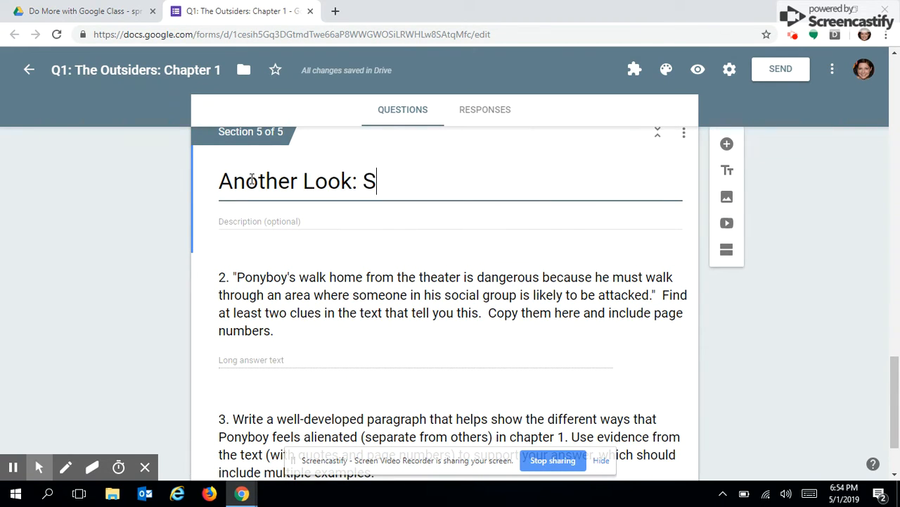
pyautogui.write('etting + P')
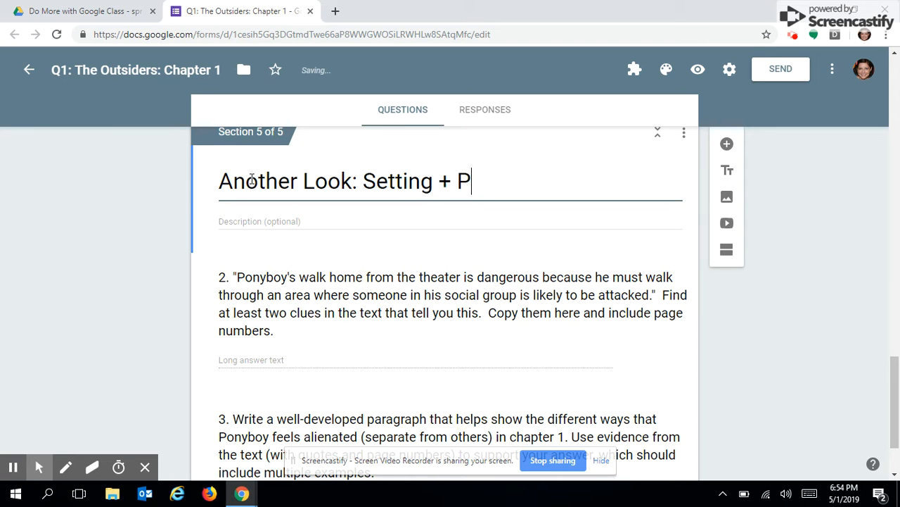
pyautogui.write('lot')
pyautogui.click(481, 324)
pyautogui.click(727, 376)
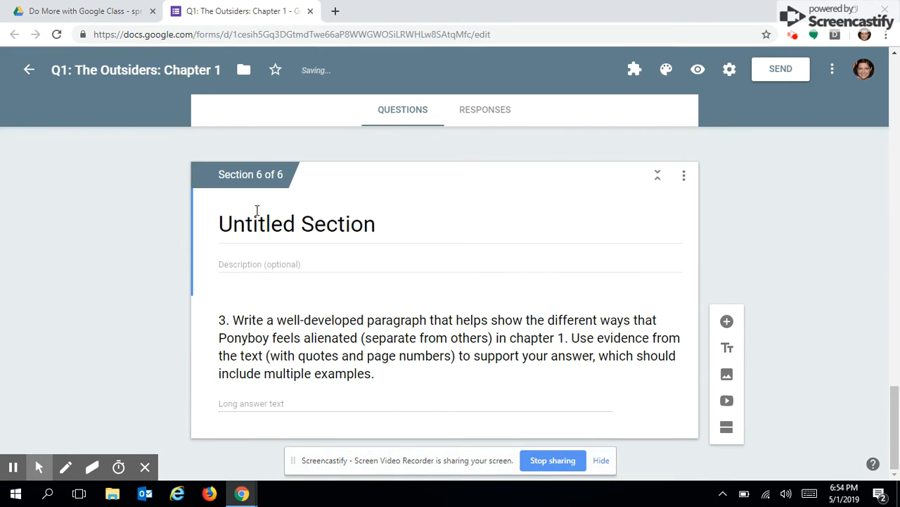
pyautogui.click(262, 223)
pyautogui.write('Pony')
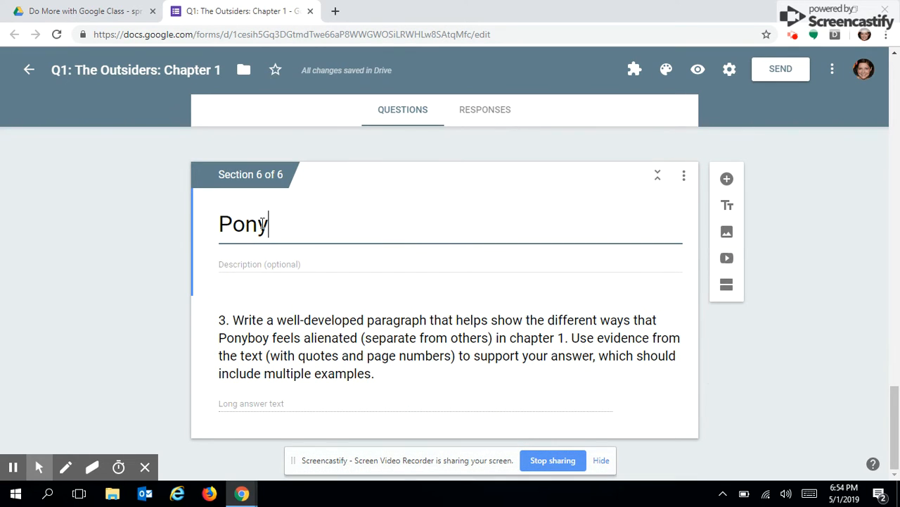
pyautogui.write("boy's ")
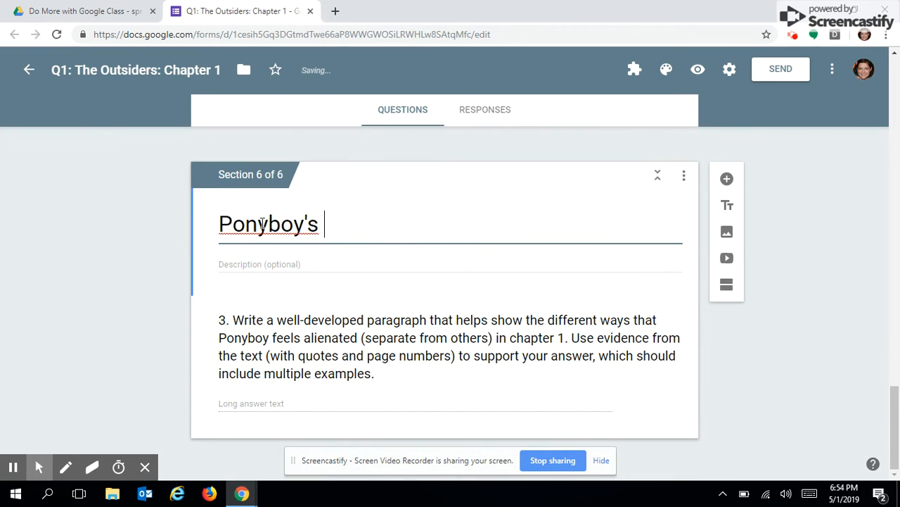
pyautogui.write('Alienation')
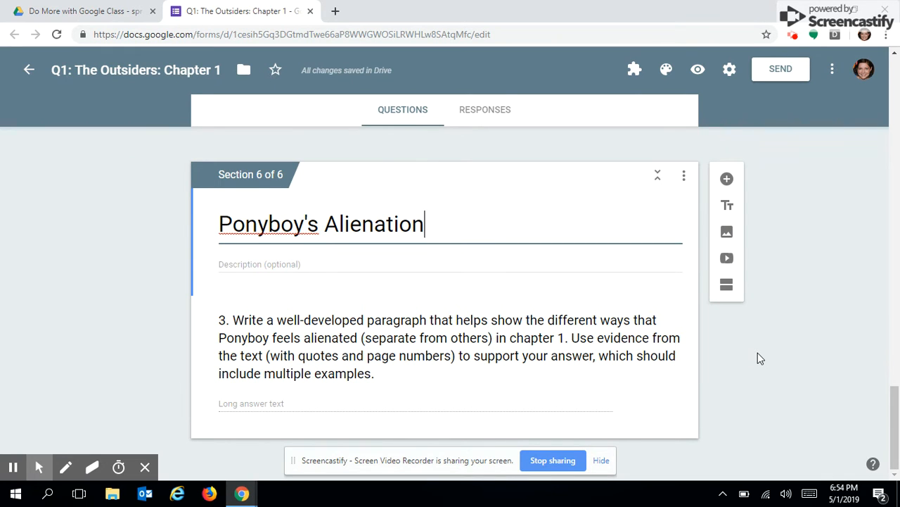
pyautogui.click(757, 377)
# Open the form's Settings.
pyautogui.scroll(20, 757, 376)
pyautogui.doubleClick(756, 400)
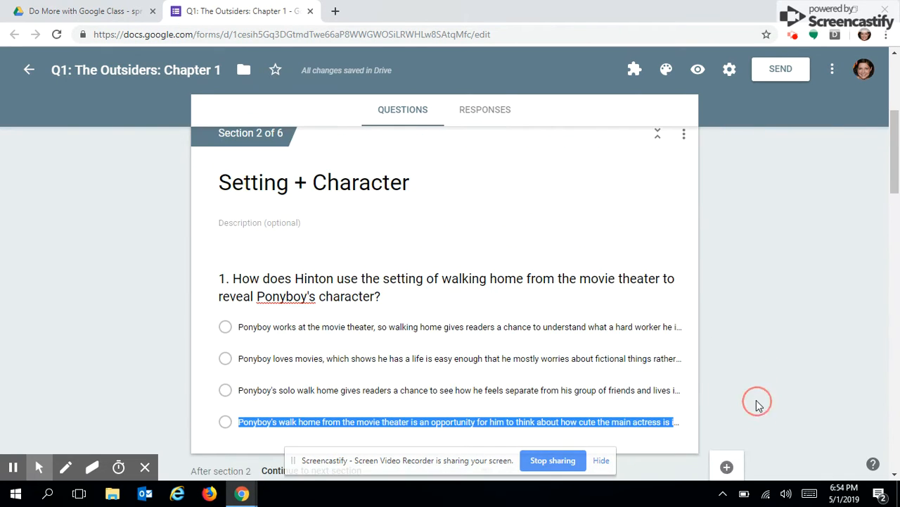
pyautogui.scroll(5, 756, 404)
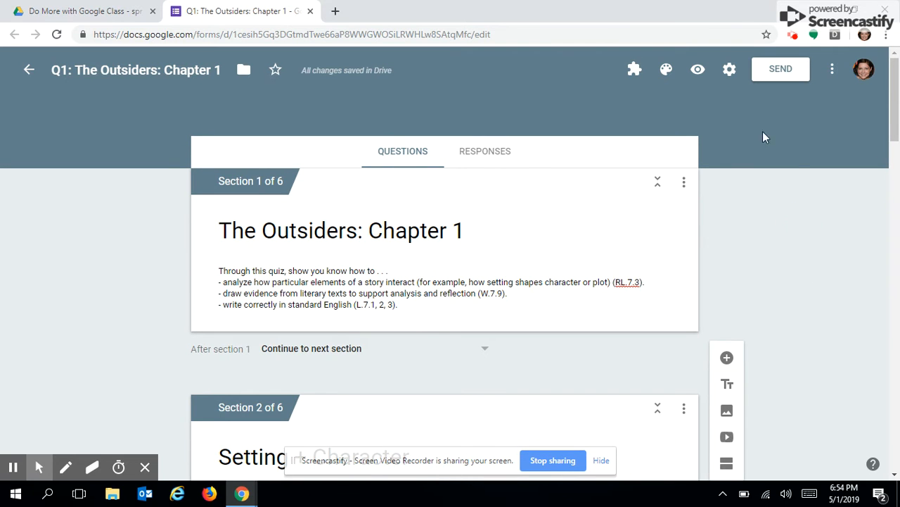
pyautogui.click(730, 70)
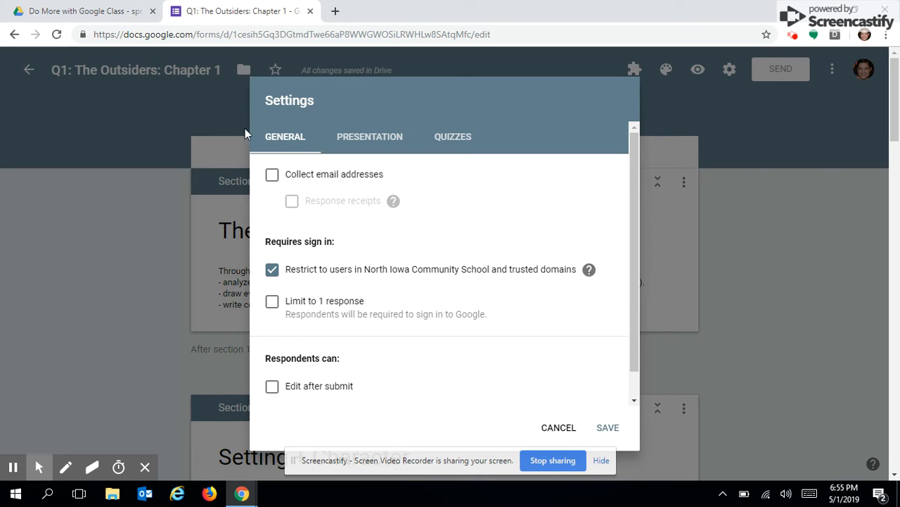
# Collect email addresses, make the form a quiz releasing grades after manual review, and save.
pyautogui.click(274, 177)
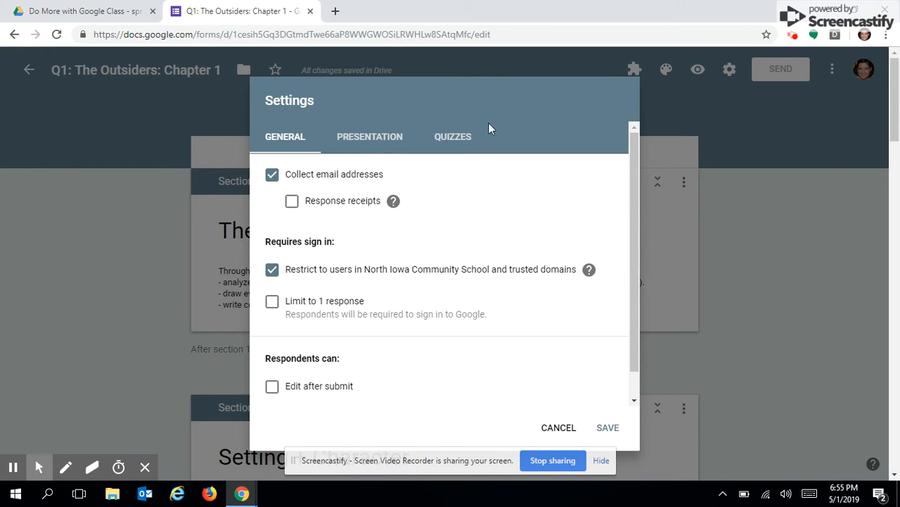
pyautogui.click(473, 134)
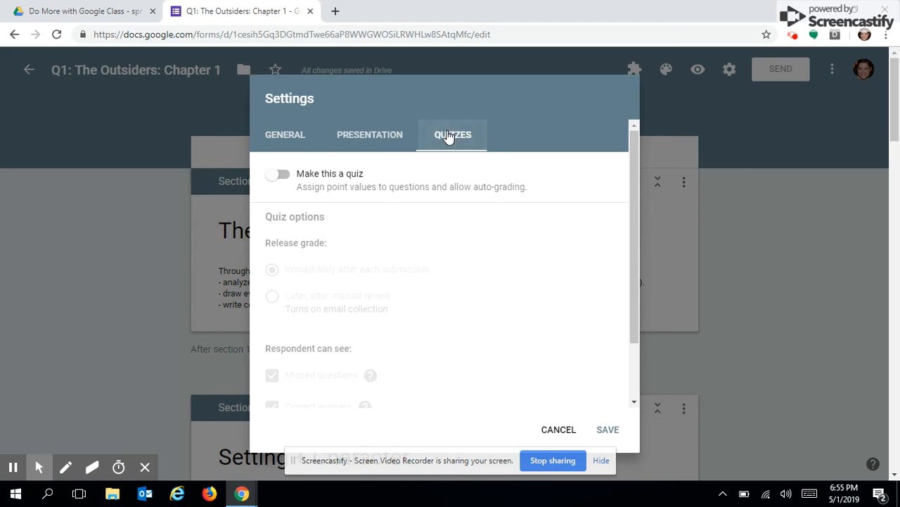
pyautogui.click(276, 181)
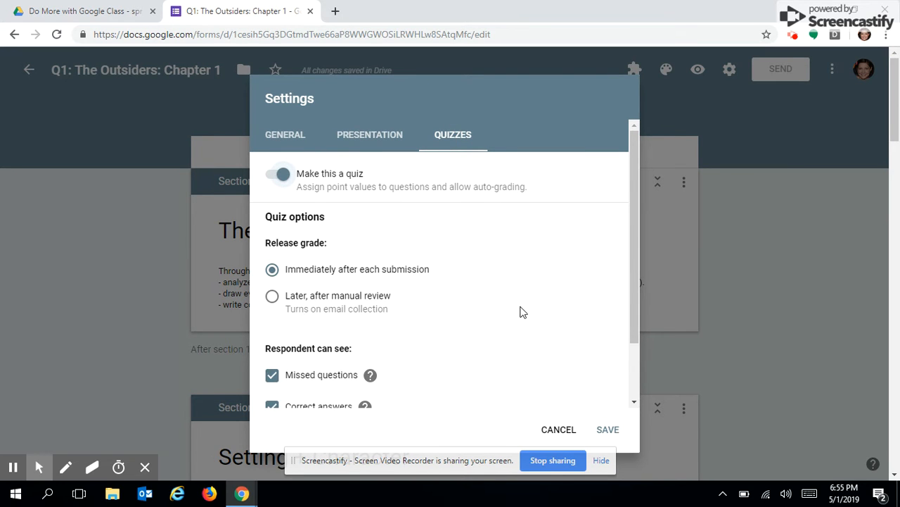
pyautogui.scroll(-2, 523, 312)
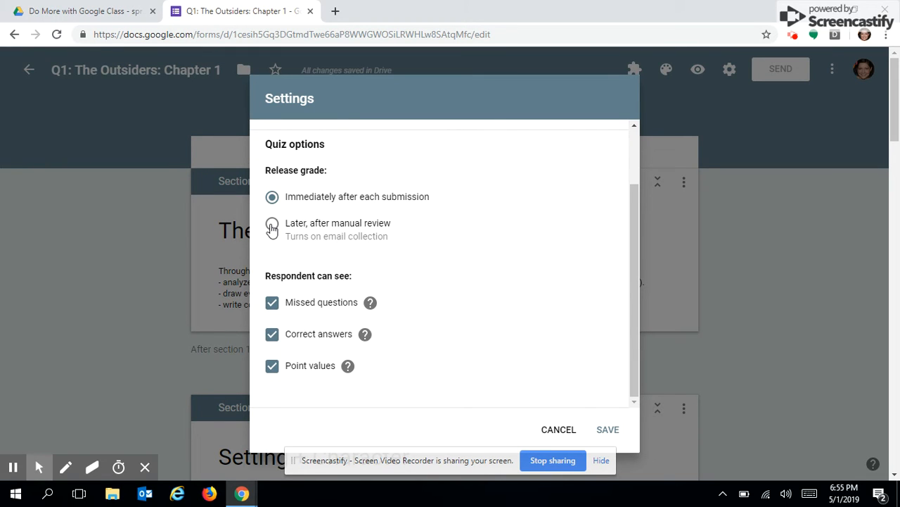
pyautogui.click(272, 225)
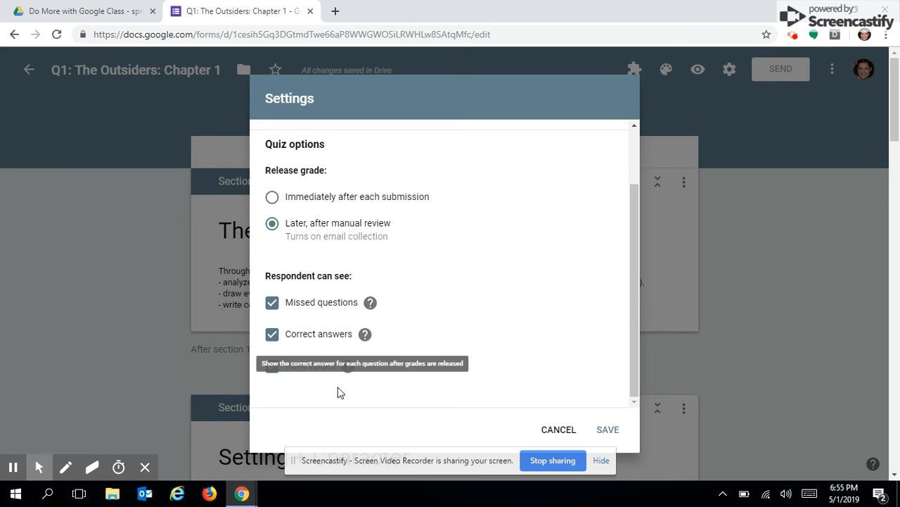
pyautogui.click(609, 431)
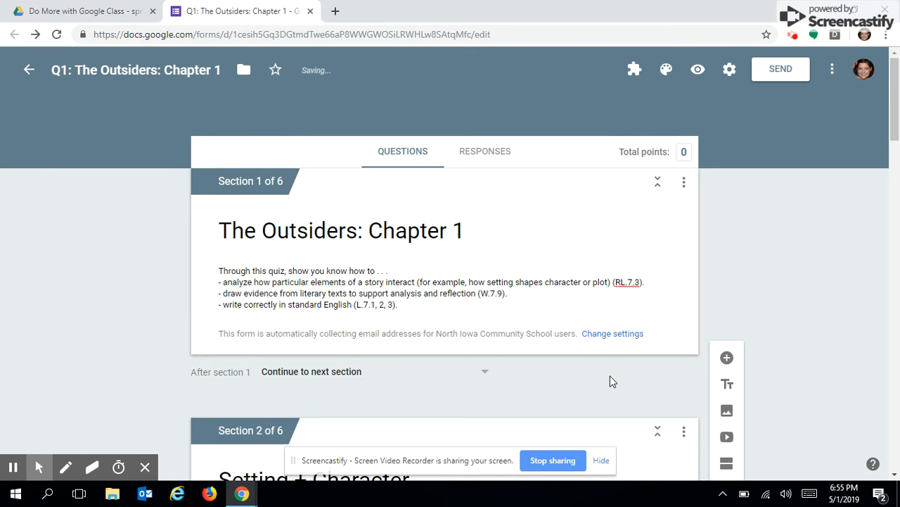
# Key question 1's third option, Ponyboy's solo walk home, as correct for 1 point.
pyautogui.scroll(-4, 611, 378)
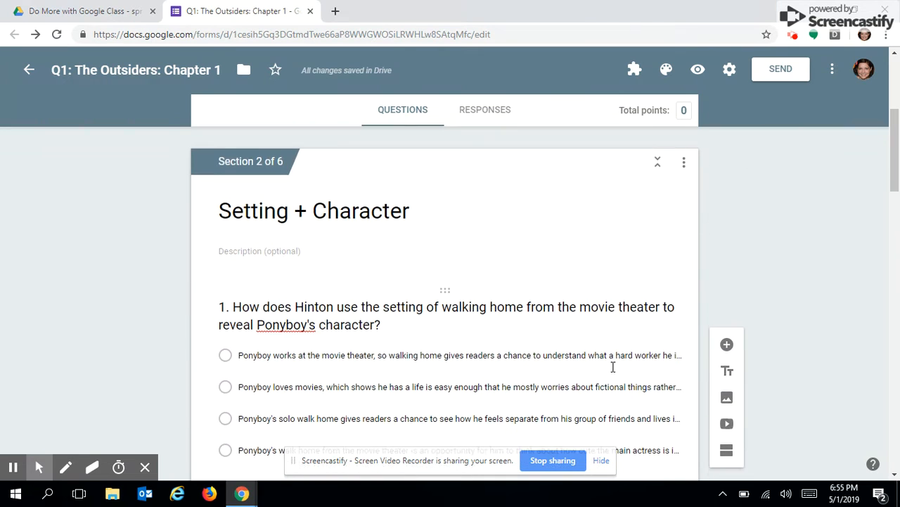
pyautogui.scroll(-2, 613, 366)
pyautogui.scroll(1, 613, 366)
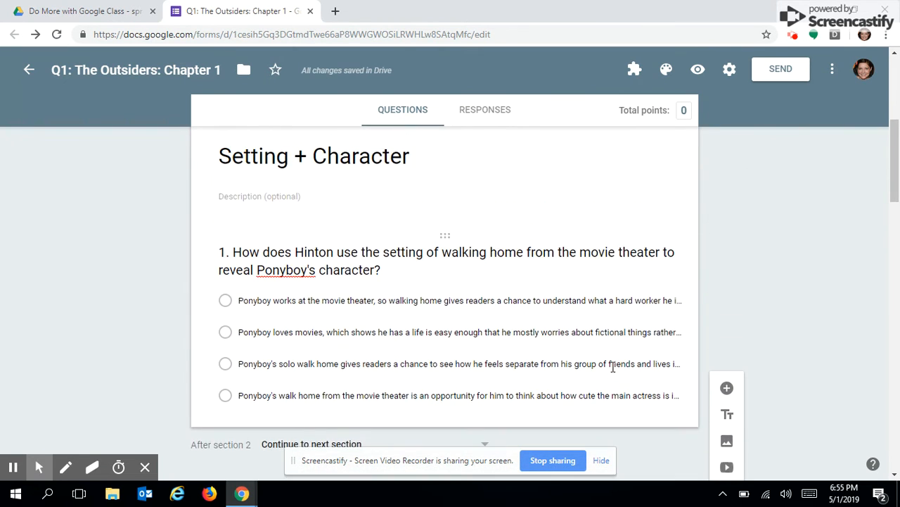
pyautogui.click(612, 366)
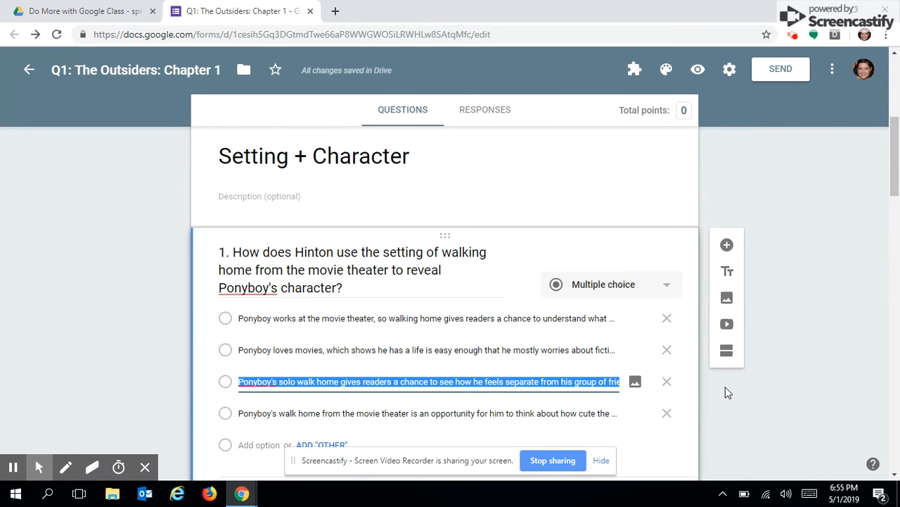
pyautogui.scroll(-3, 728, 392)
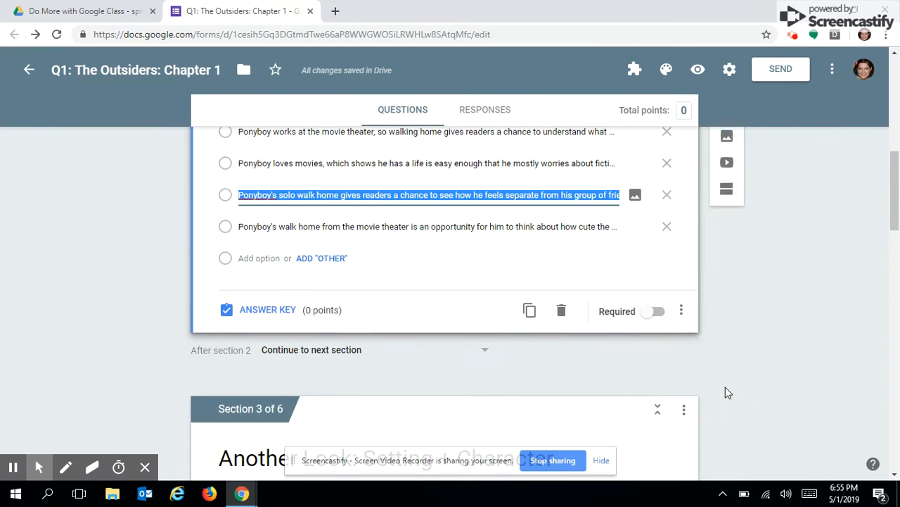
pyautogui.click(268, 310)
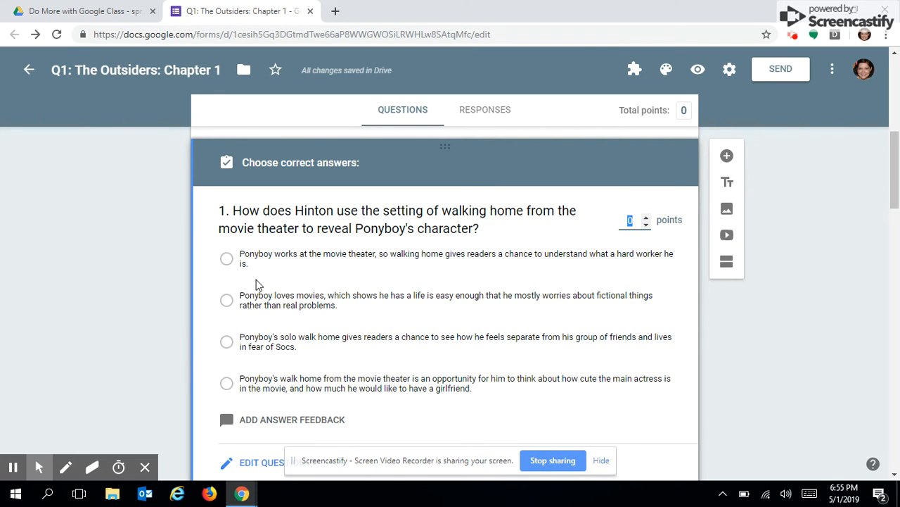
pyautogui.click(227, 342)
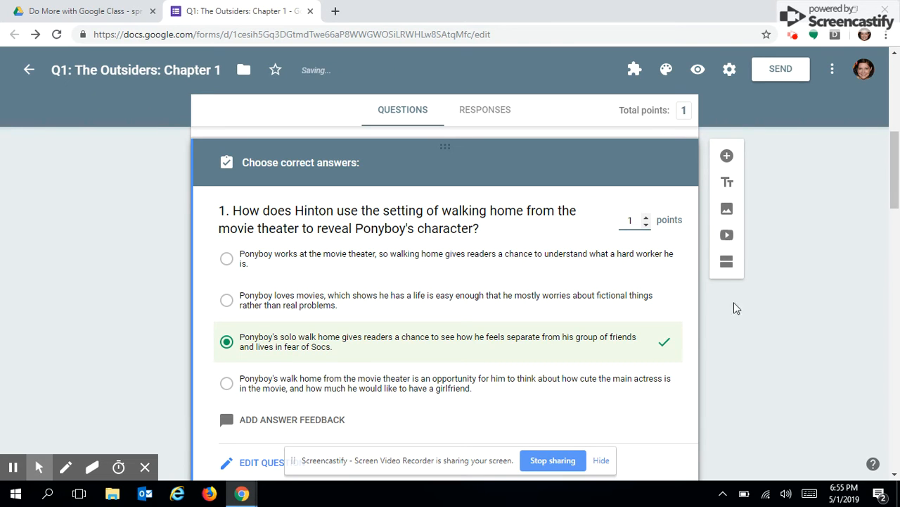
pyautogui.scroll(-2, 740, 419)
pyautogui.scroll(-4, 740, 419)
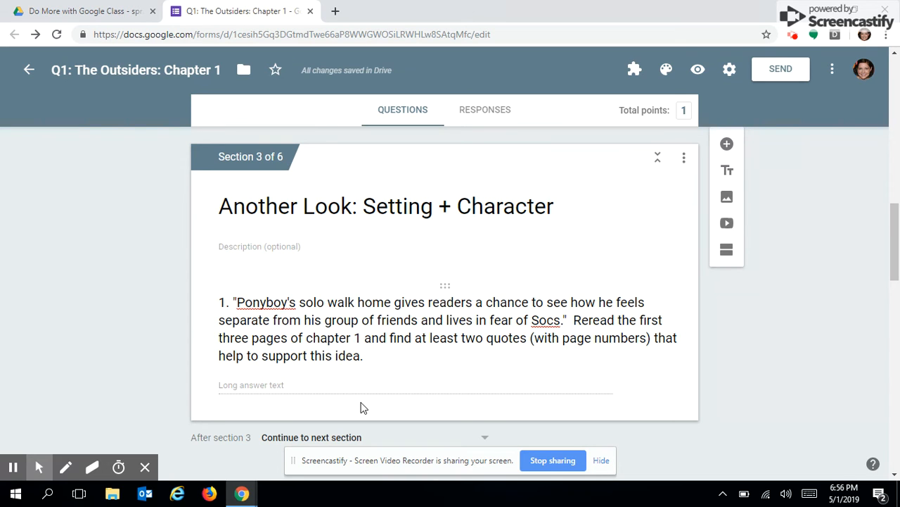
# Key question 2's first option, the walk through a rival group's area, as correct for 1 point.
pyautogui.click(360, 408)
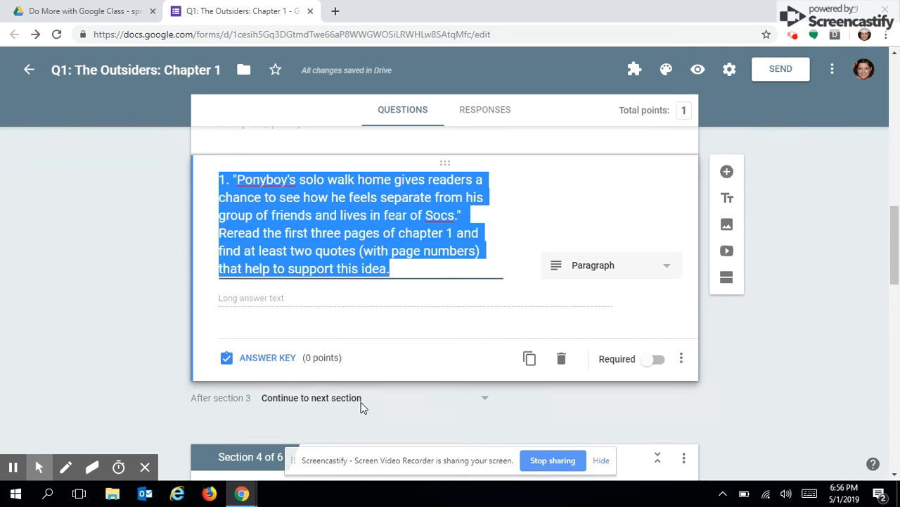
pyautogui.click(265, 359)
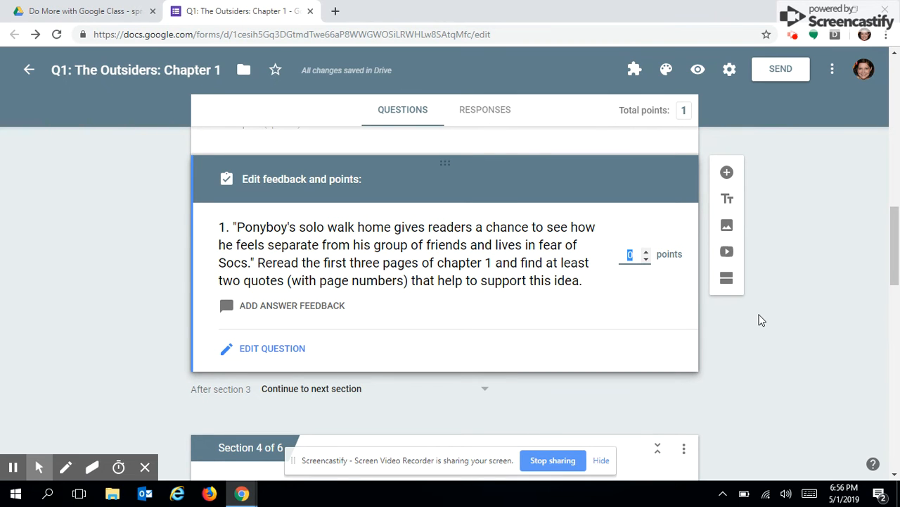
pyautogui.scroll(-6, 760, 320)
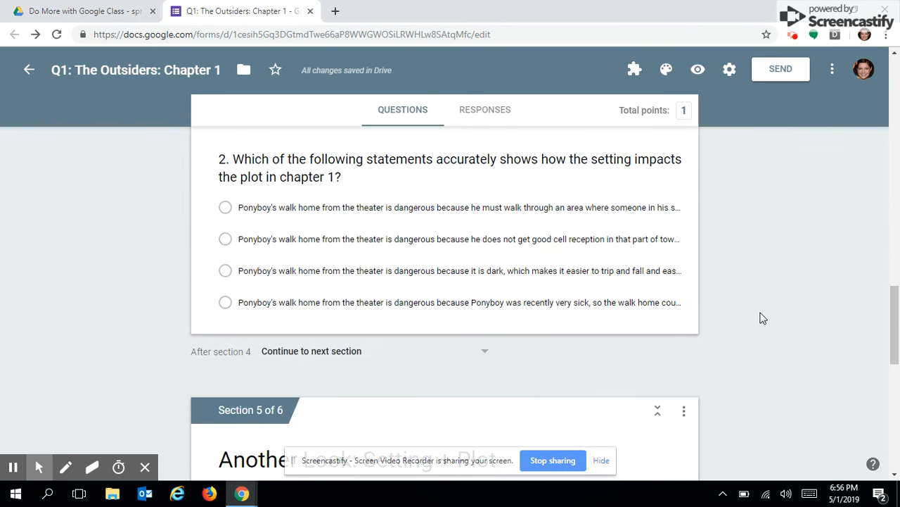
pyautogui.scroll(1, 760, 320)
pyautogui.click(421, 359)
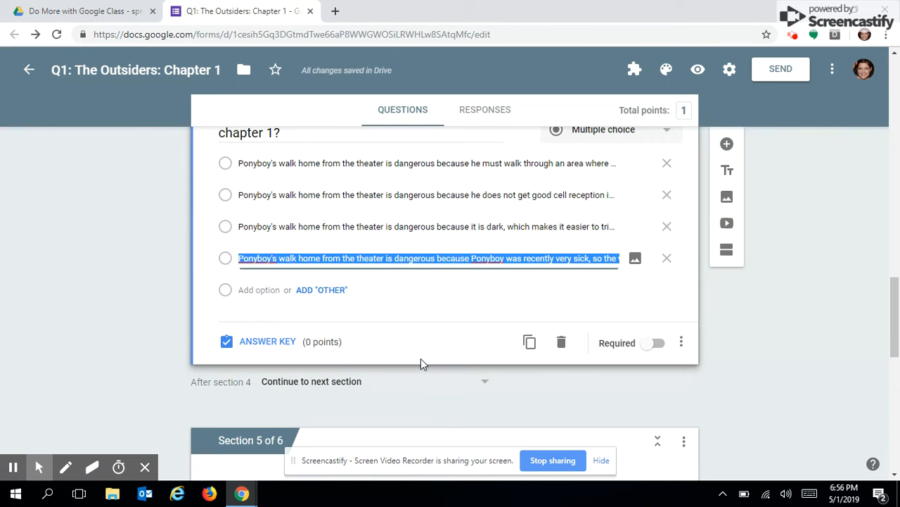
pyautogui.scroll(2, 631, 226)
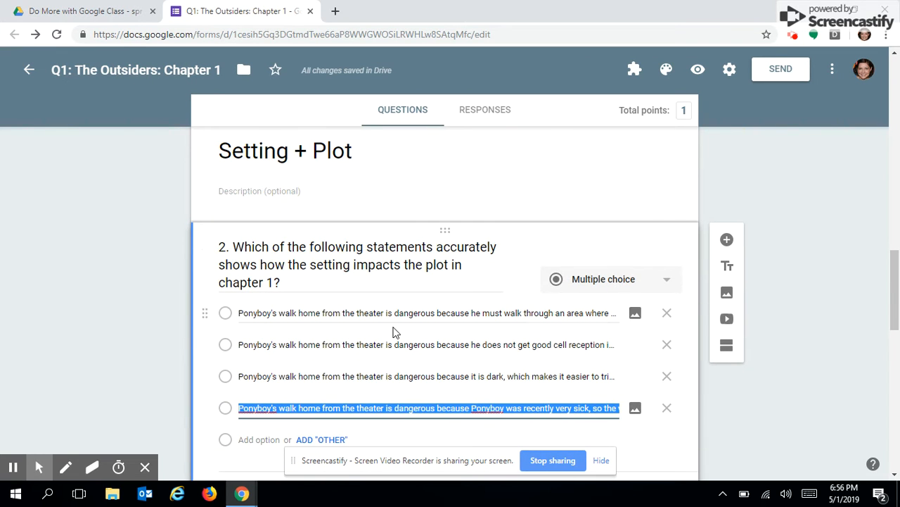
pyautogui.scroll(-3, 396, 333)
pyautogui.click(264, 287)
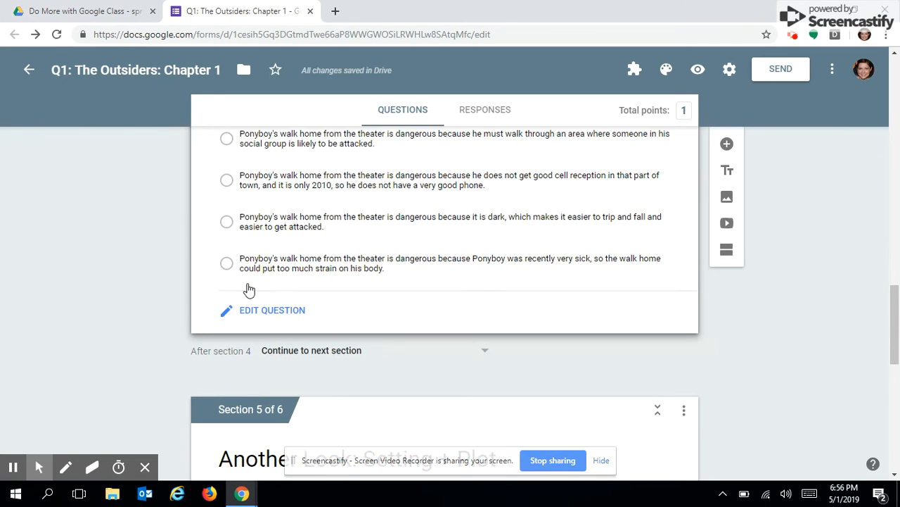
pyautogui.scroll(-1, 619, 256)
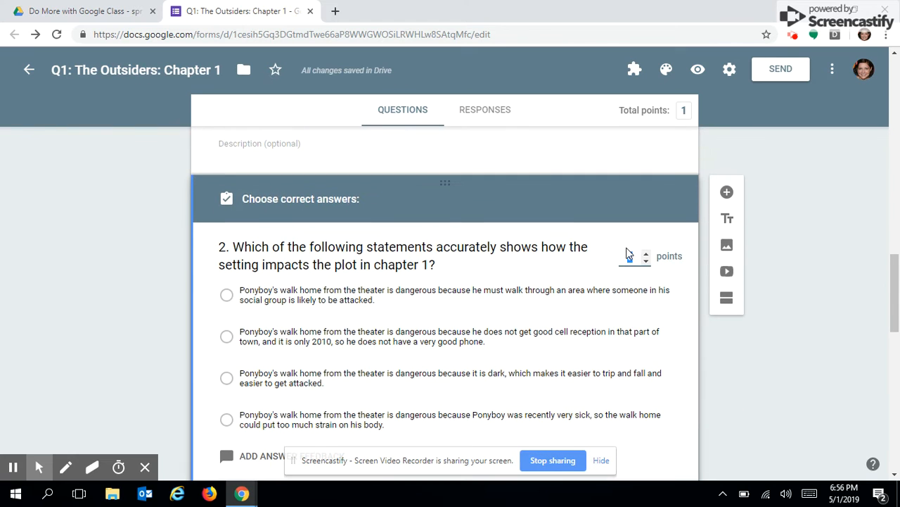
pyautogui.click(633, 255)
pyautogui.press('BackSpace')
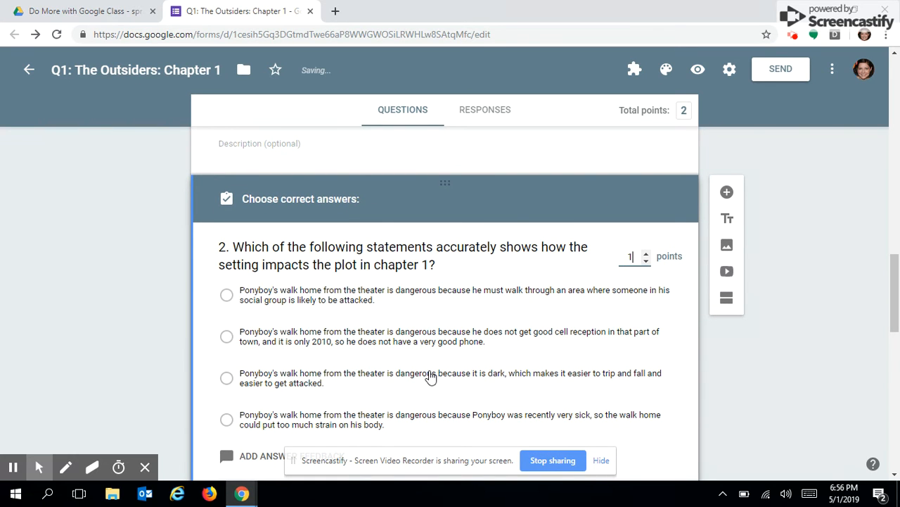
pyautogui.click(226, 296)
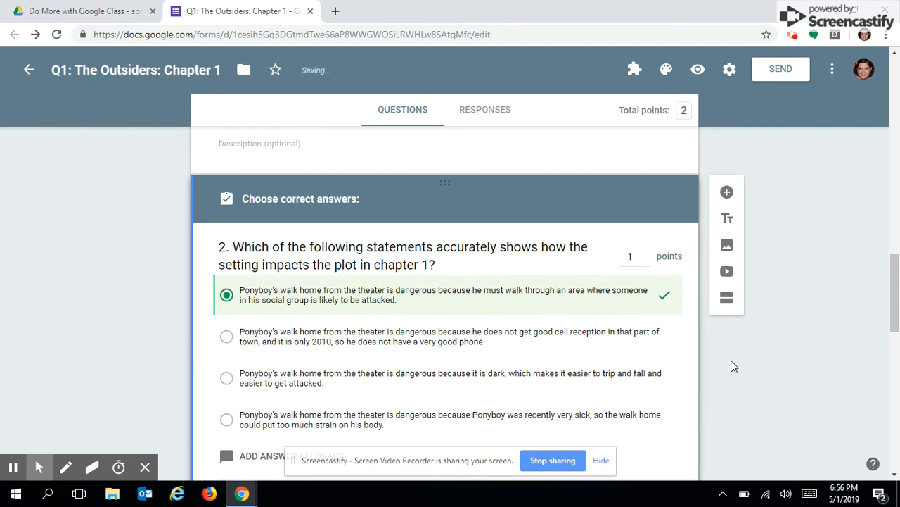
pyautogui.scroll(-5, 769, 373)
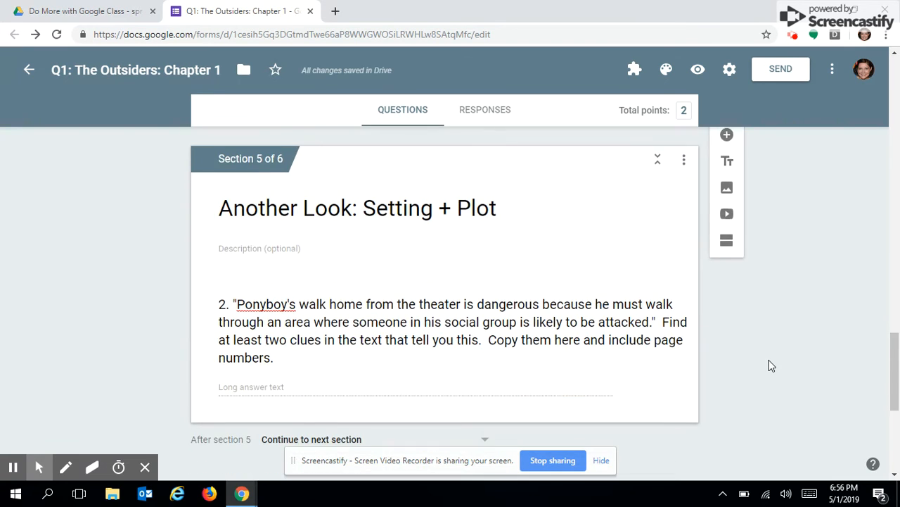
# Change the Ponyboy's Alienation paragraph question's points from 0 to 5.
pyautogui.click(517, 329)
pyautogui.scroll(-4, 872, 376)
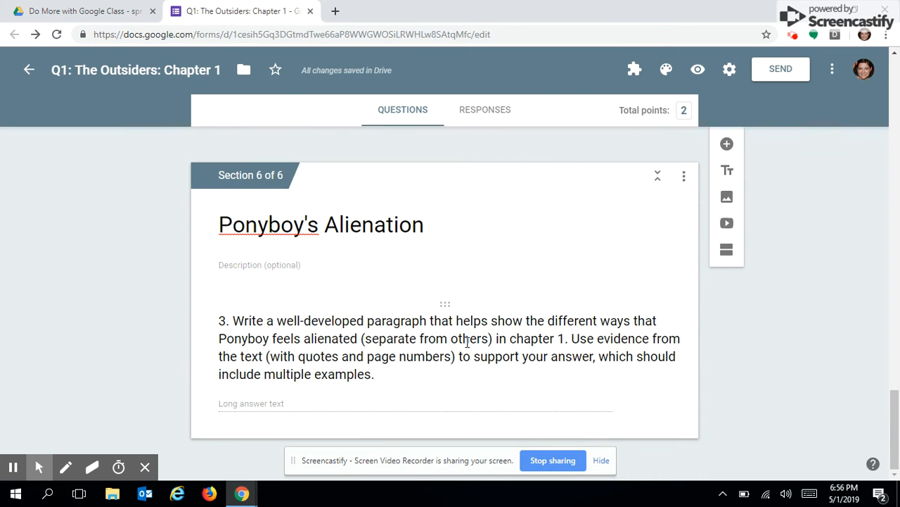
pyautogui.click(468, 342)
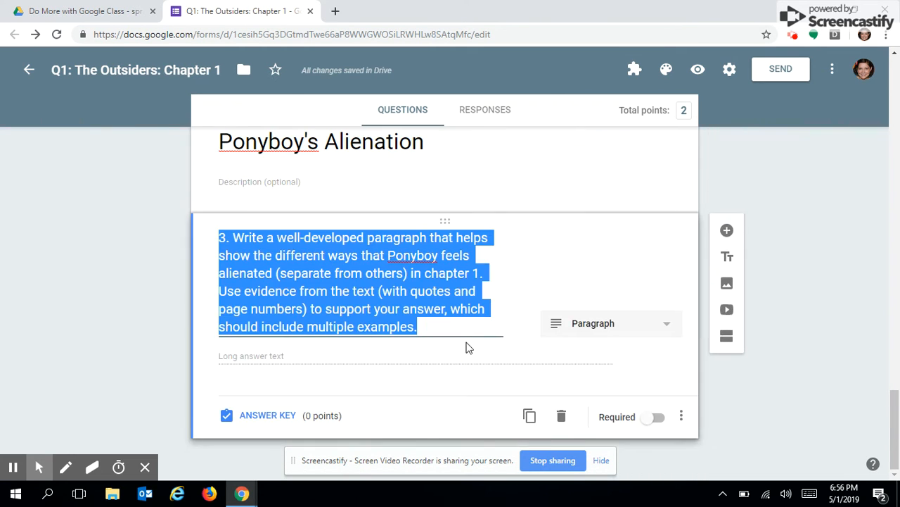
pyautogui.click(264, 415)
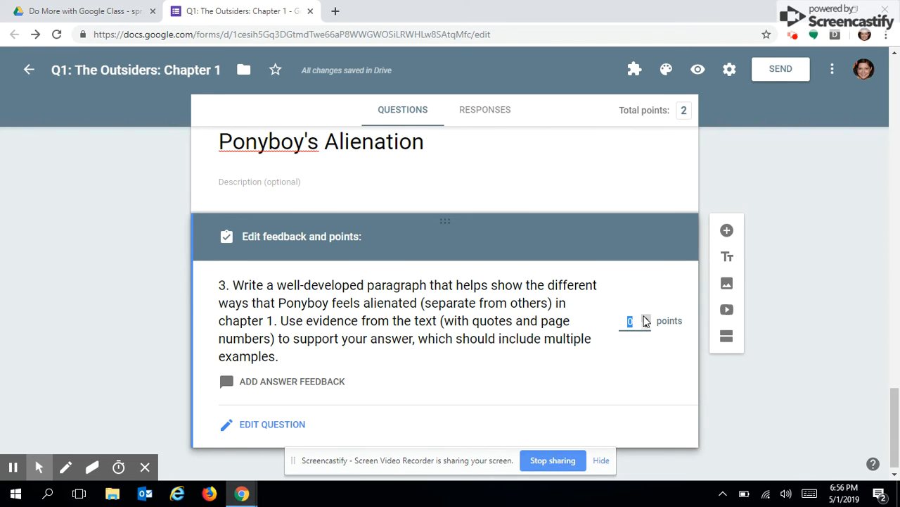
pyautogui.click(635, 320)
pyautogui.press('BackSpace')
pyautogui.click(752, 363)
pyautogui.scroll(3, 802, 356)
pyautogui.scroll(-3, 796, 384)
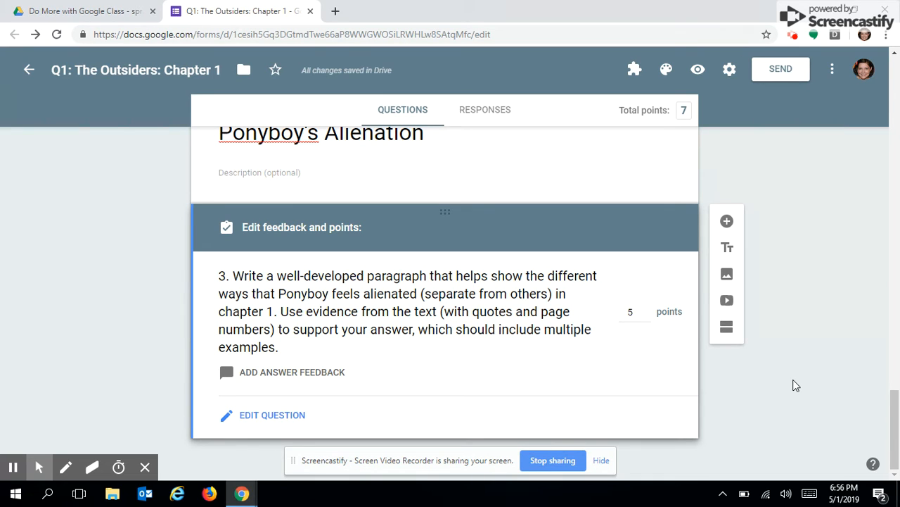
# Turn on 'Go to section based on answer' for question 1.
pyautogui.click(793, 381)
pyautogui.click(795, 386)
pyautogui.scroll(10, 795, 386)
pyautogui.scroll(10, 796, 386)
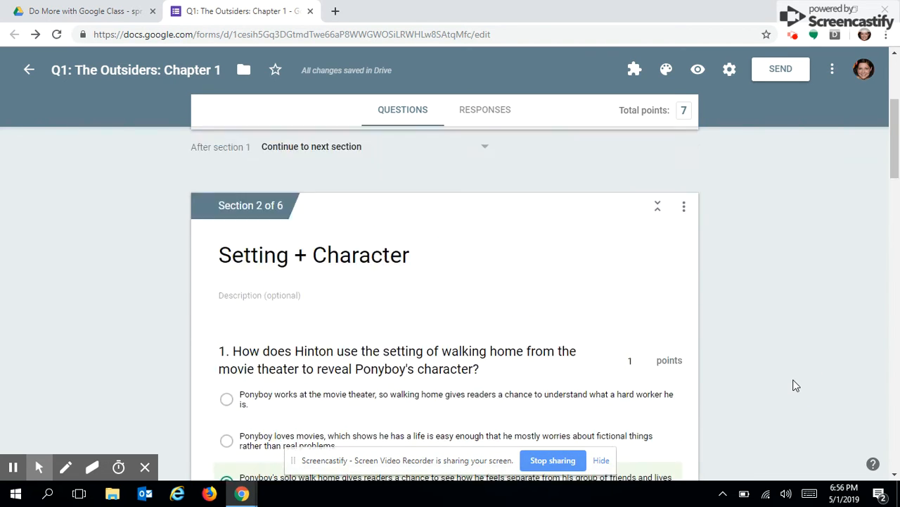
pyautogui.scroll(-6, 796, 385)
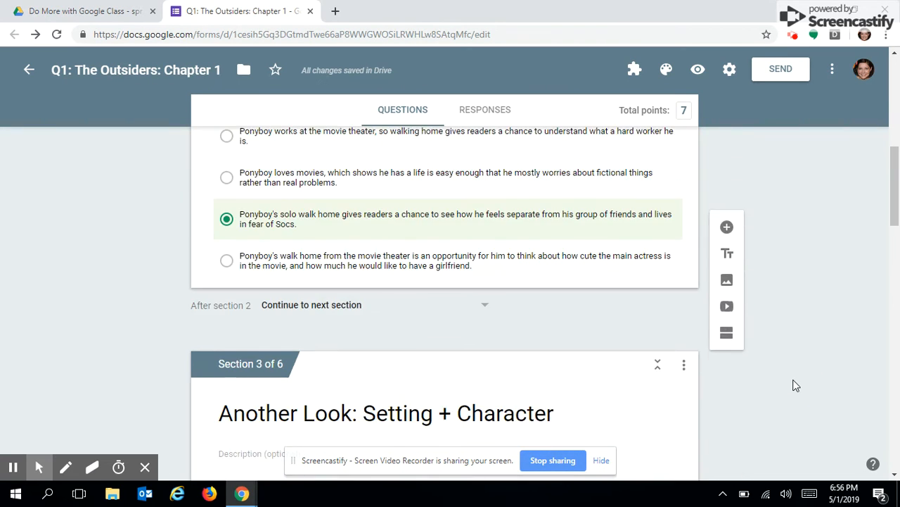
pyautogui.scroll(1, 795, 385)
pyautogui.scroll(-1, 796, 386)
pyautogui.scroll(3, 796, 385)
pyautogui.scroll(-2, 795, 386)
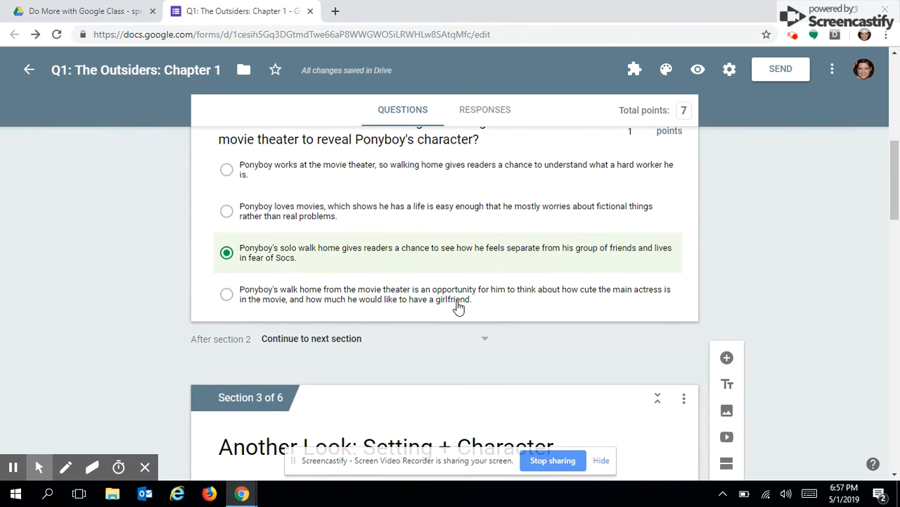
pyautogui.click(498, 315)
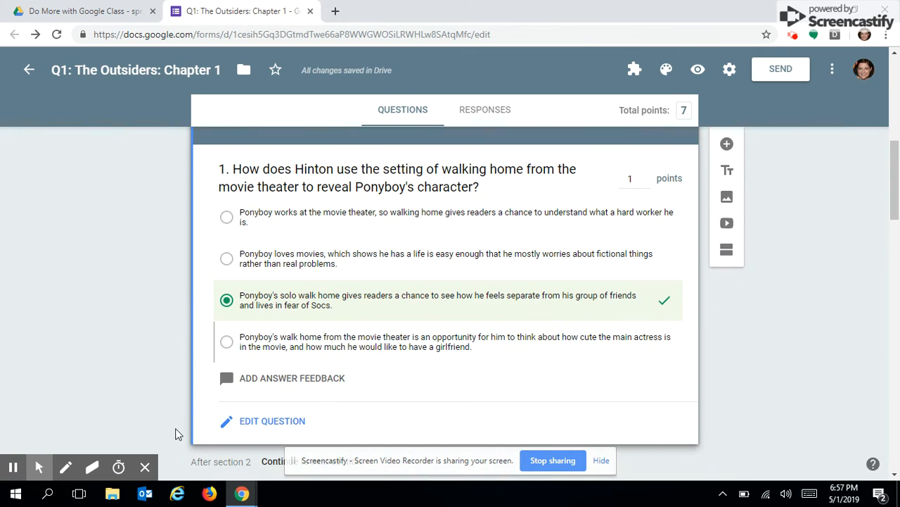
pyautogui.click(267, 422)
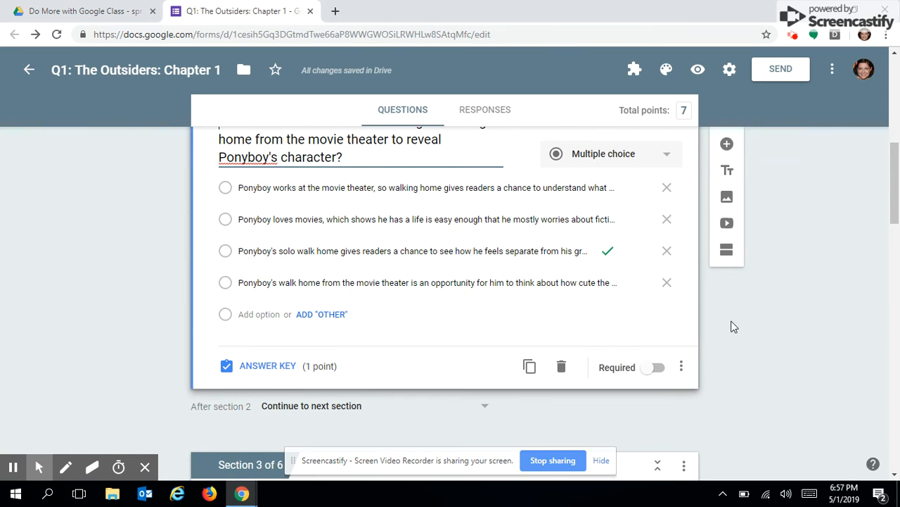
pyautogui.click(680, 369)
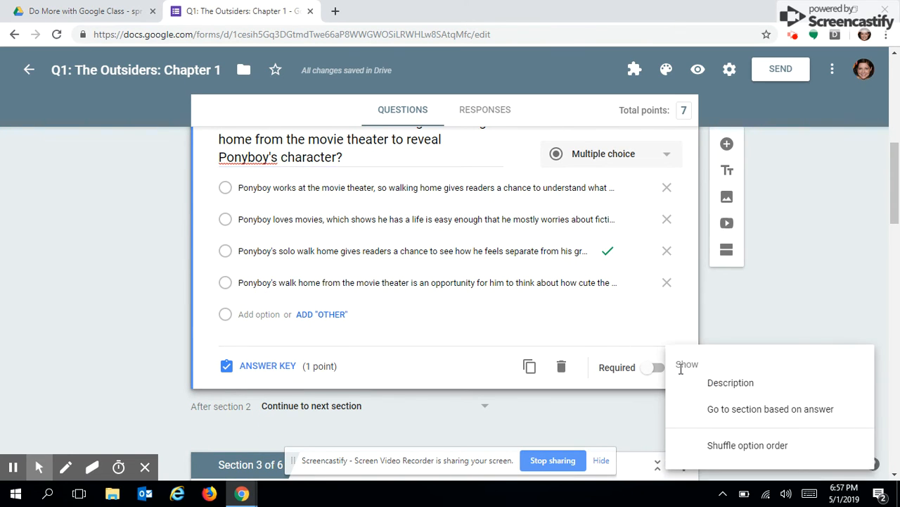
pyautogui.click(771, 422)
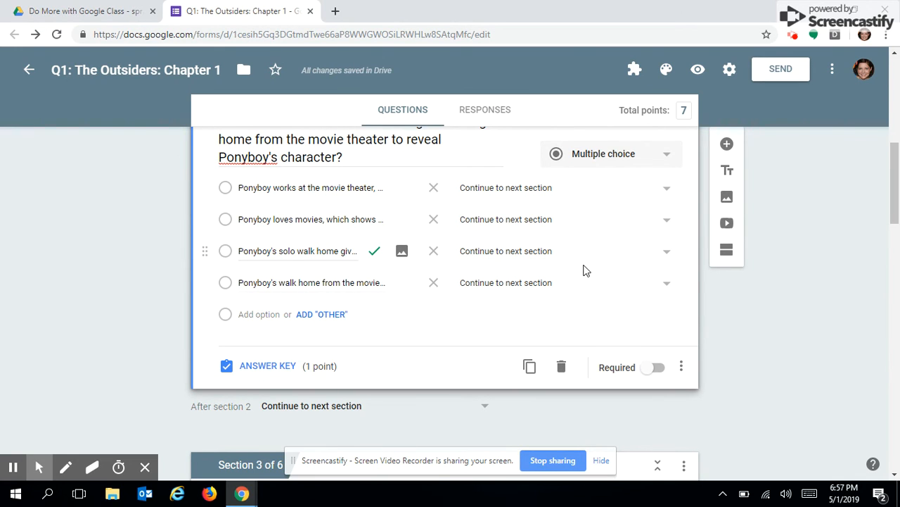
# Send question 1's correct third answer to section 4, Setting + Plot.
pyautogui.click(667, 255)
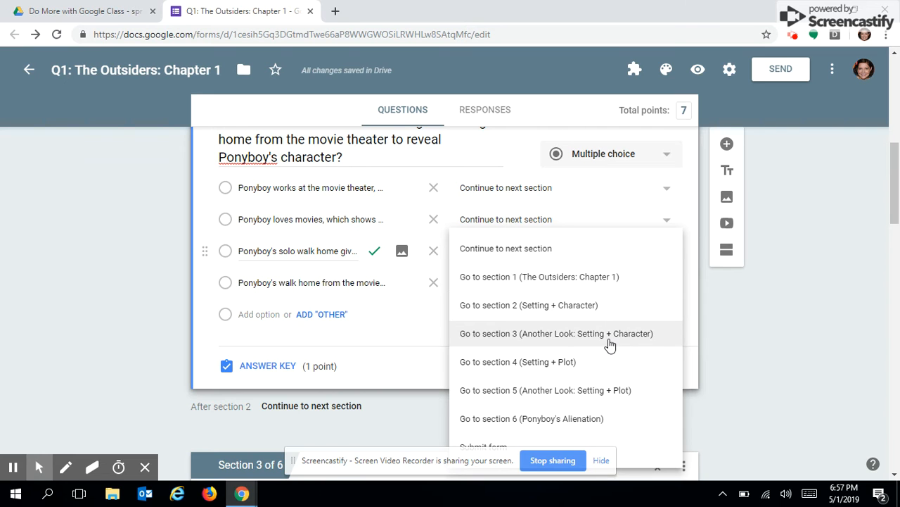
pyautogui.click(547, 369)
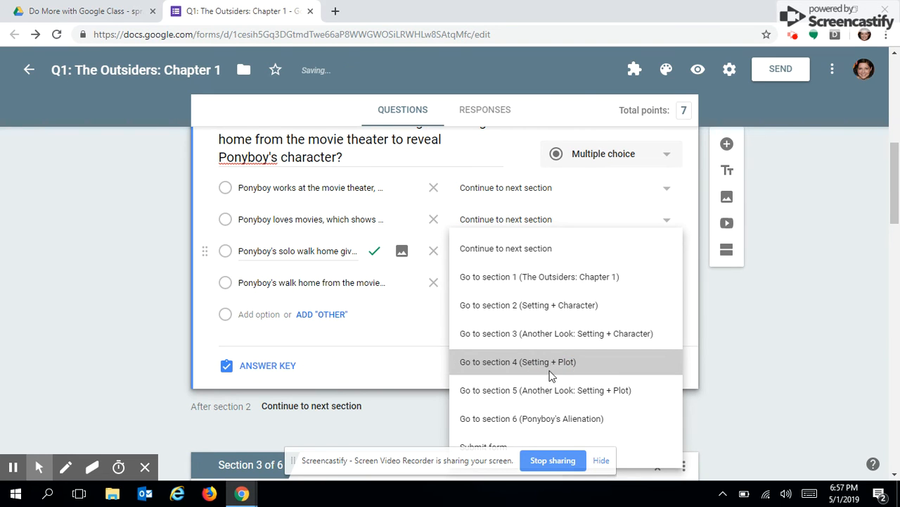
pyautogui.scroll(-12, 819, 347)
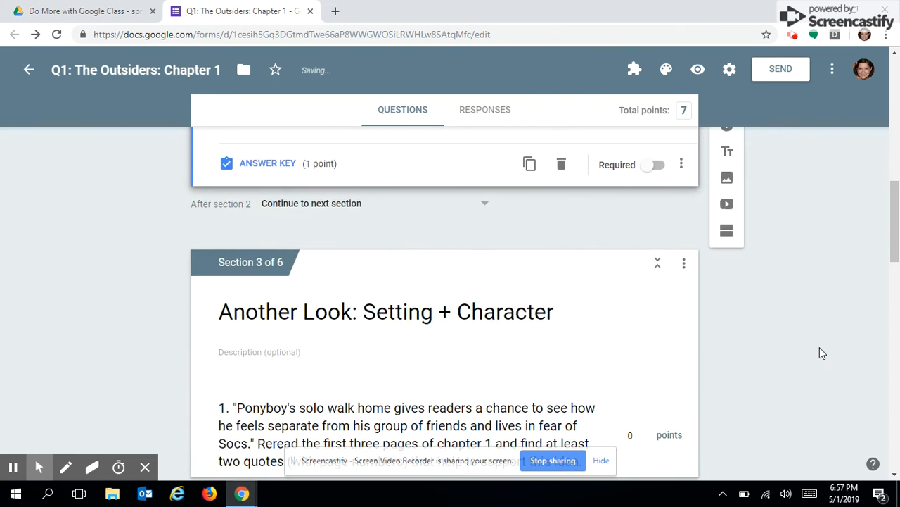
# Enable answer-based routing on question 2, sending its first answer to section 6, Ponyboy's Alienation.
pyautogui.scroll(-3, 820, 346)
pyautogui.scroll(2, 820, 347)
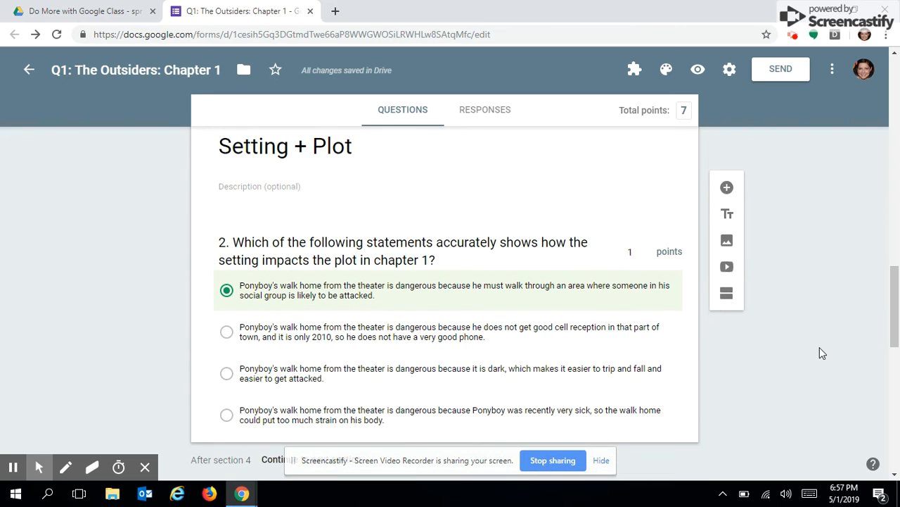
pyautogui.click(619, 428)
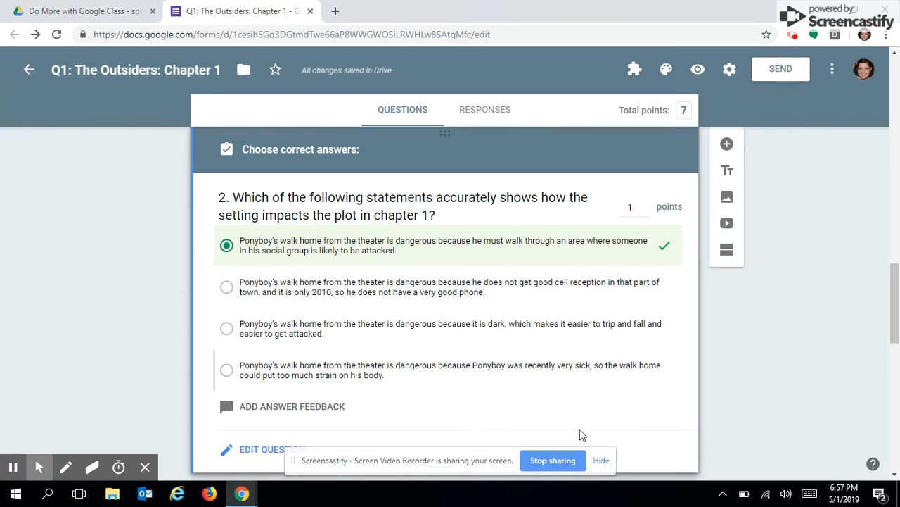
pyautogui.click(249, 449)
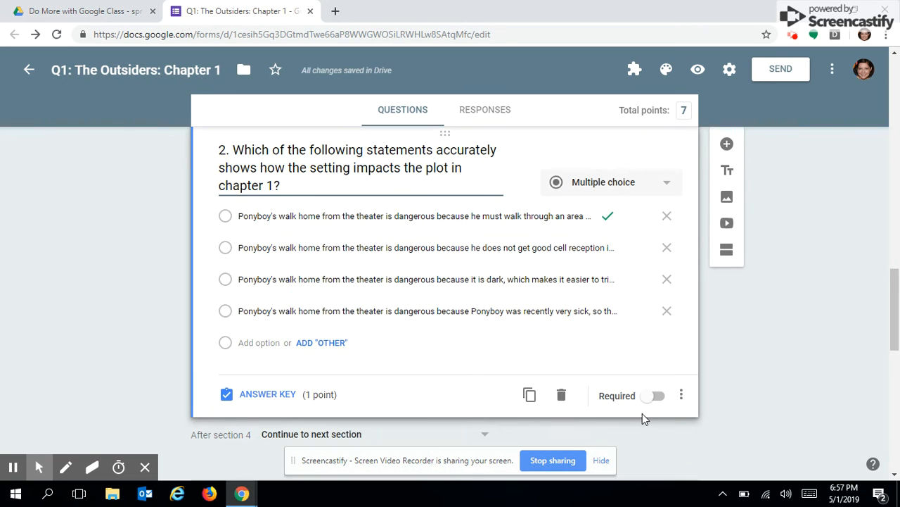
pyautogui.click(682, 398)
pyautogui.click(683, 406)
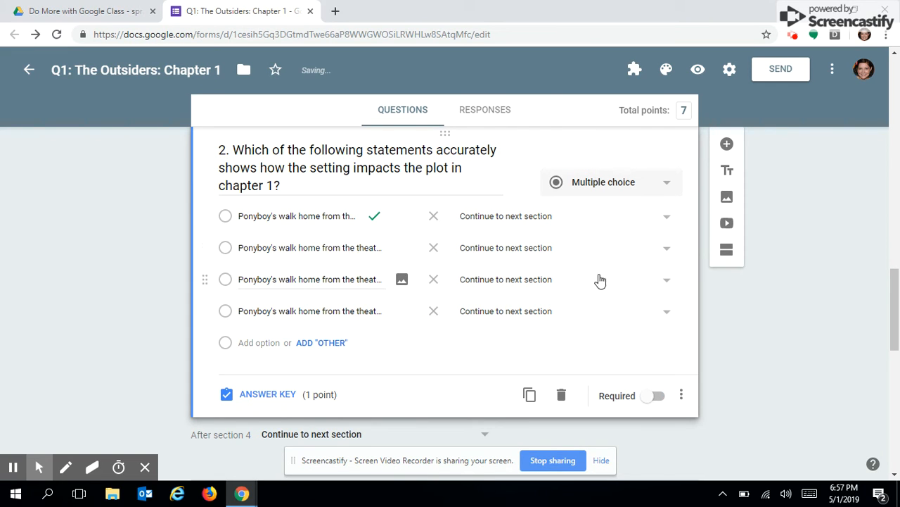
pyautogui.click(667, 218)
pyautogui.click(565, 387)
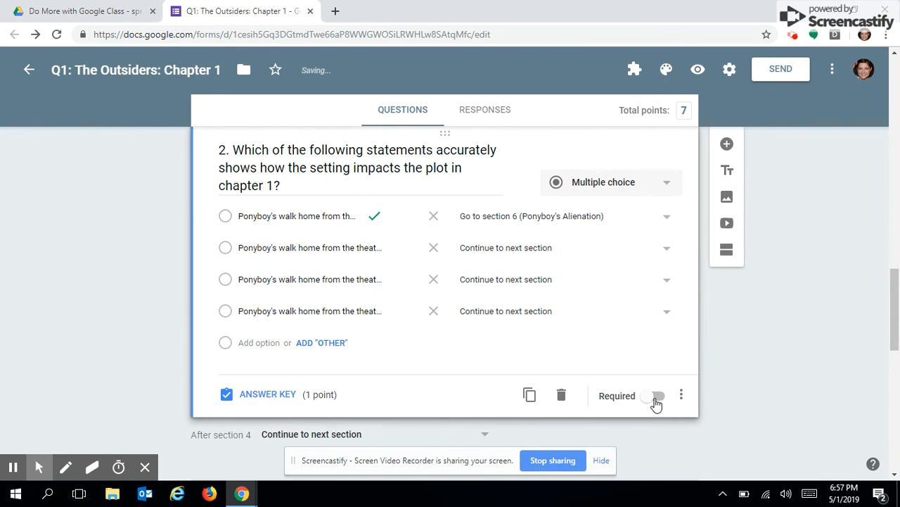
# Make question 2 required.
pyautogui.click(648, 402)
pyautogui.scroll(5, 675, 403)
pyautogui.scroll(5, 676, 403)
# Make question 1 in the Setting + Character section required.
pyautogui.click(673, 395)
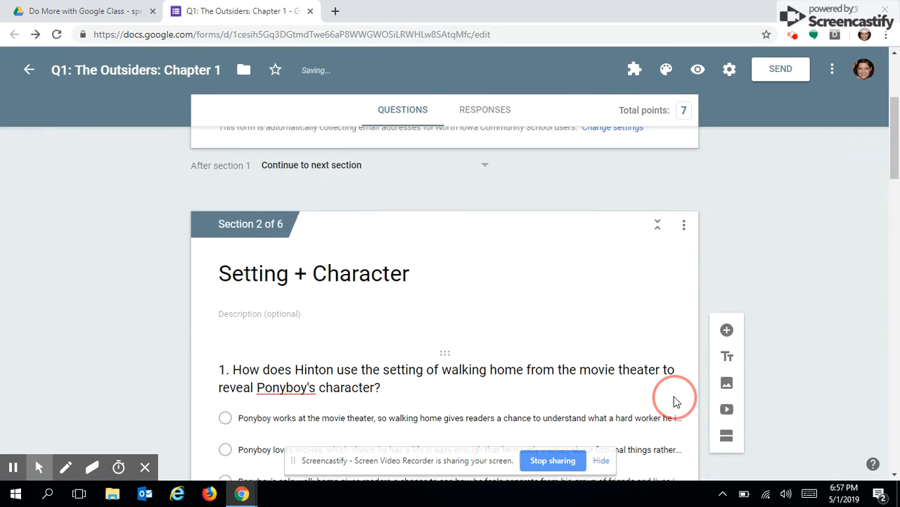
pyautogui.scroll(-3, 674, 395)
pyautogui.scroll(1, 674, 401)
pyautogui.click(652, 373)
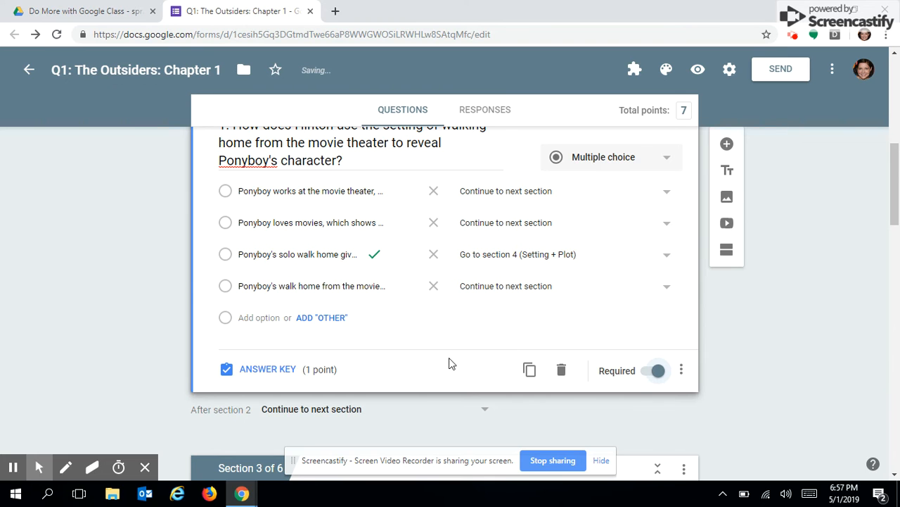
# Scroll through sections 3–6 to review the quiz, then back toward the top.
pyautogui.scroll(-3, 471, 378)
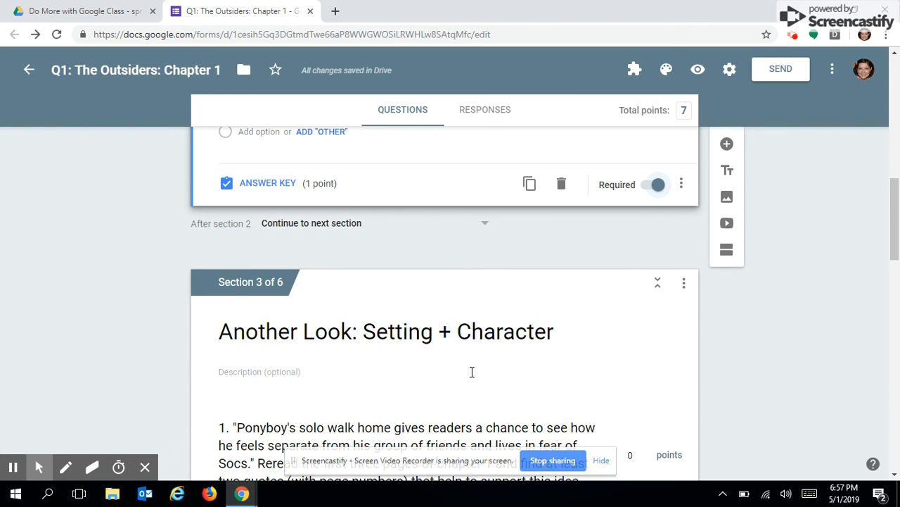
pyautogui.scroll(-2, 472, 372)
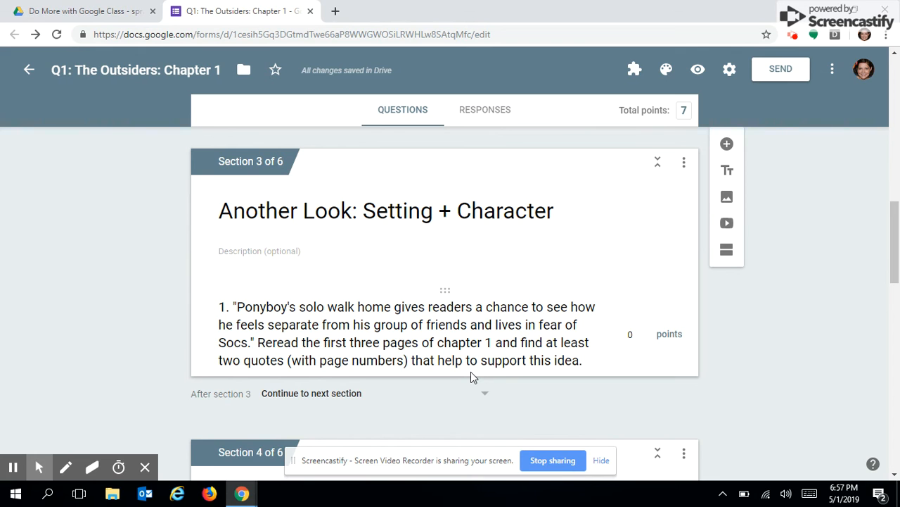
pyautogui.scroll(-4, 471, 371)
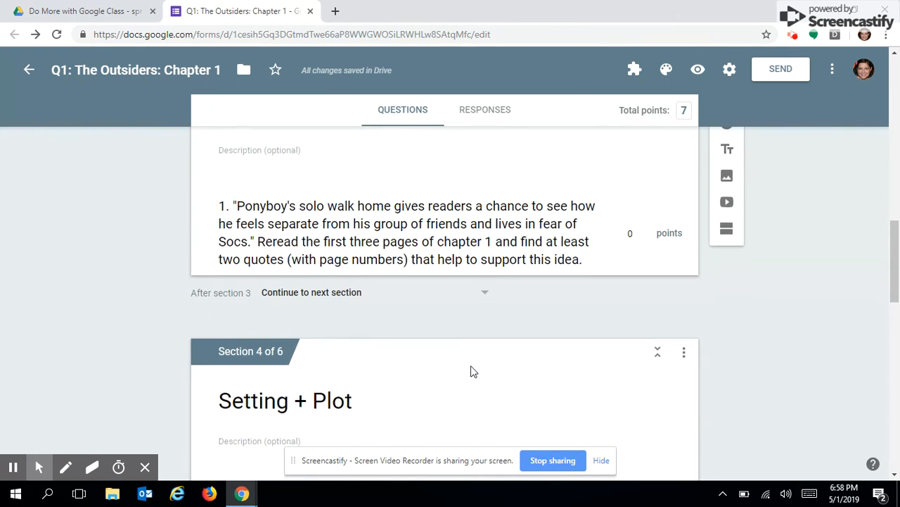
pyautogui.scroll(-6, 471, 366)
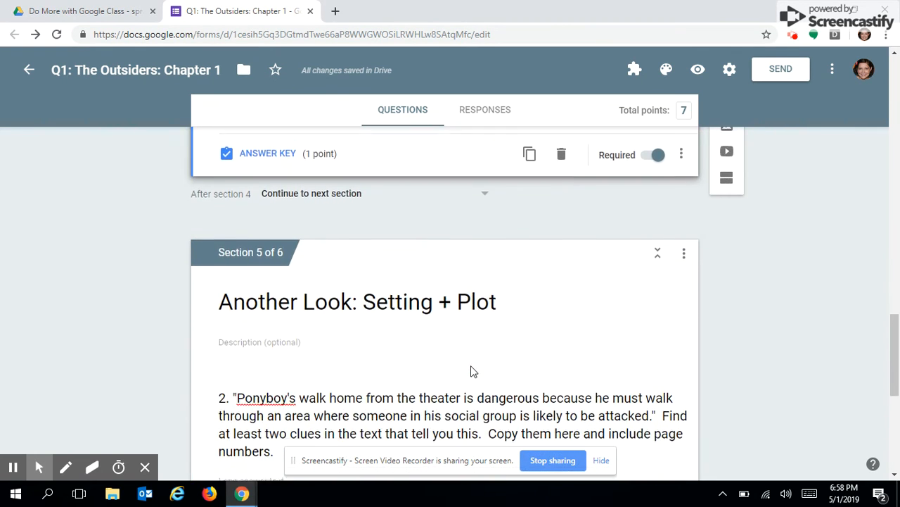
pyautogui.scroll(-5, 472, 372)
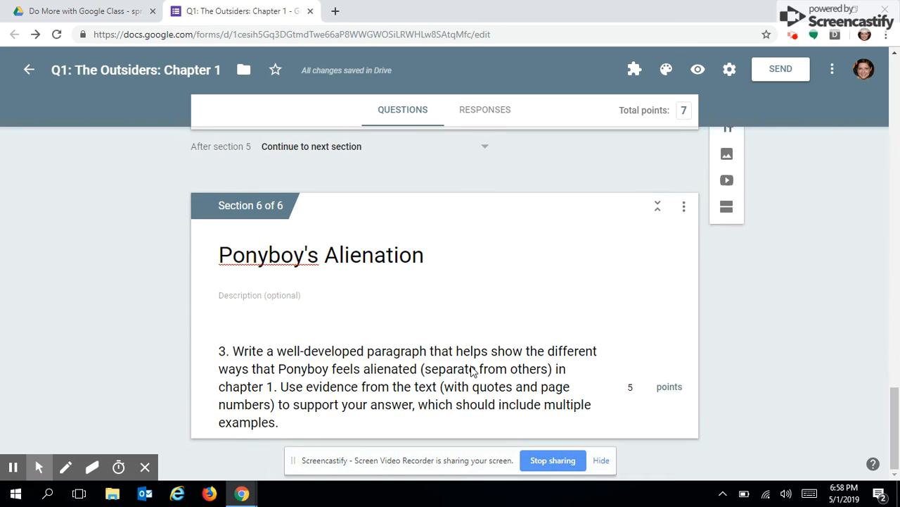
pyautogui.scroll(20, 472, 364)
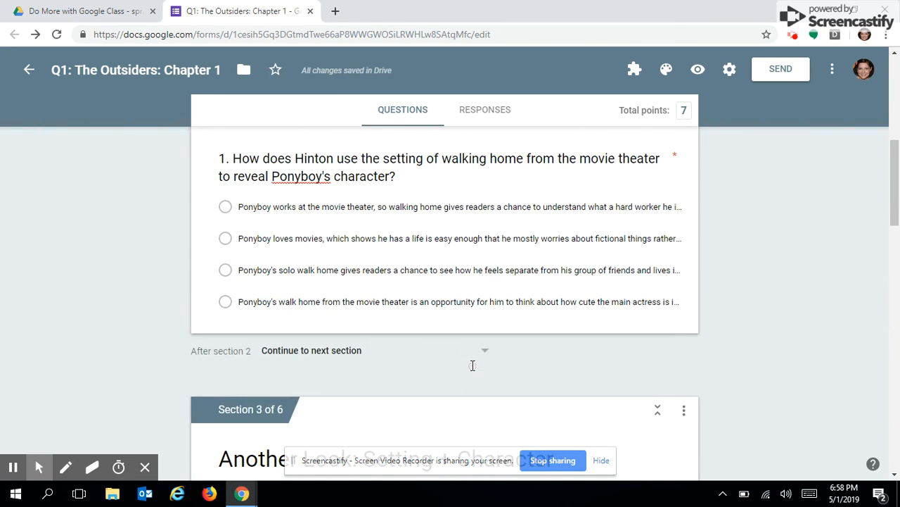
pyautogui.scroll(1, 473, 365)
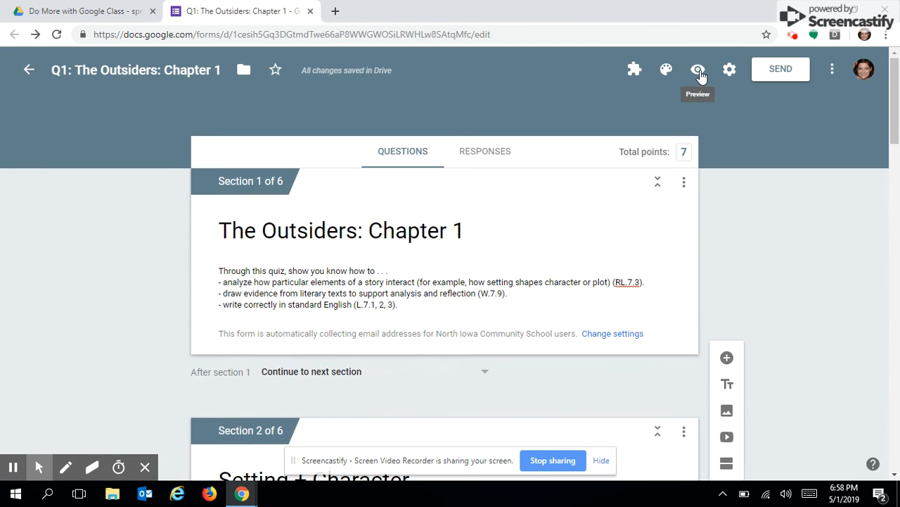
# Preview the quiz and answer question 1 with the second, wrong choice to reach 'Another Look: Setting + Character'.
pyautogui.click(698, 70)
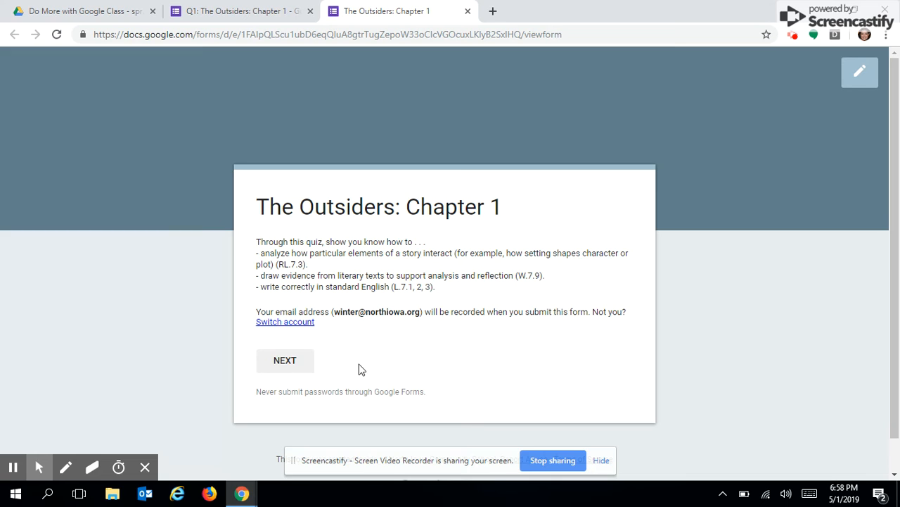
pyautogui.click(285, 361)
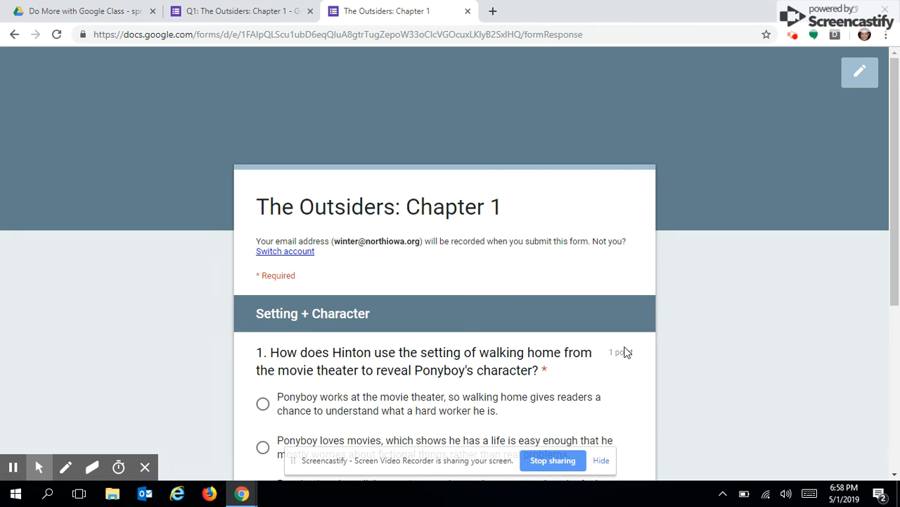
pyautogui.scroll(-2, 626, 352)
pyautogui.scroll(-1, 628, 350)
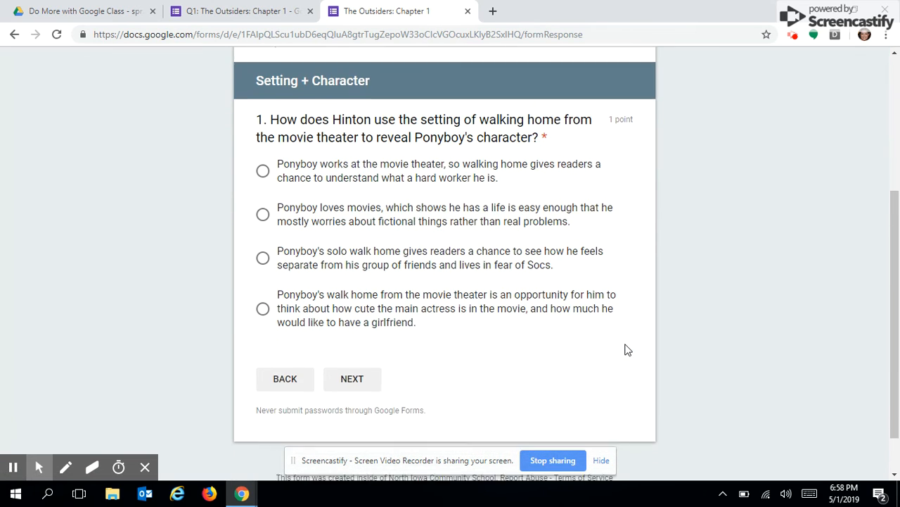
pyautogui.click(266, 213)
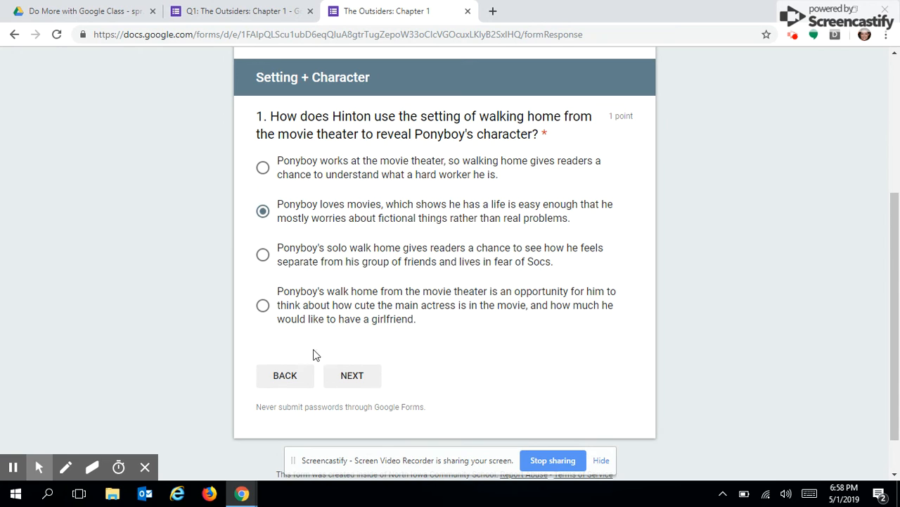
pyautogui.click(364, 383)
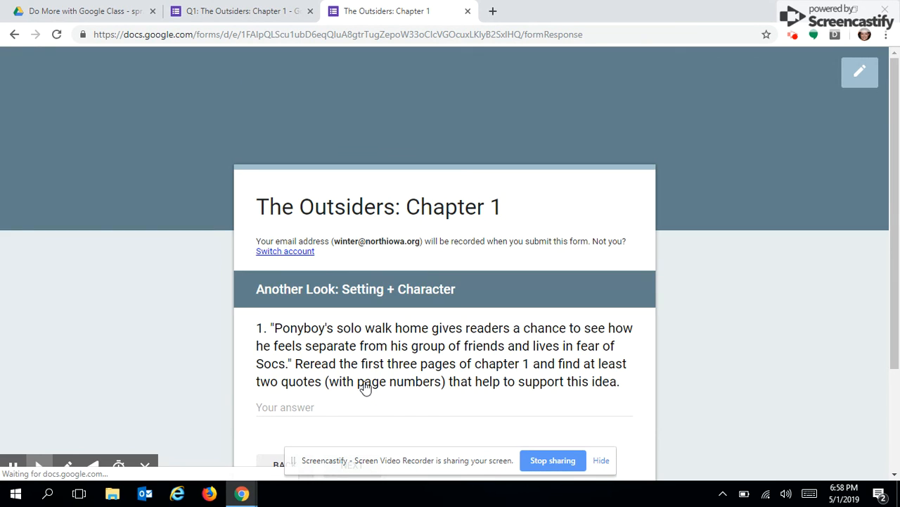
pyautogui.scroll(-2, 438, 403)
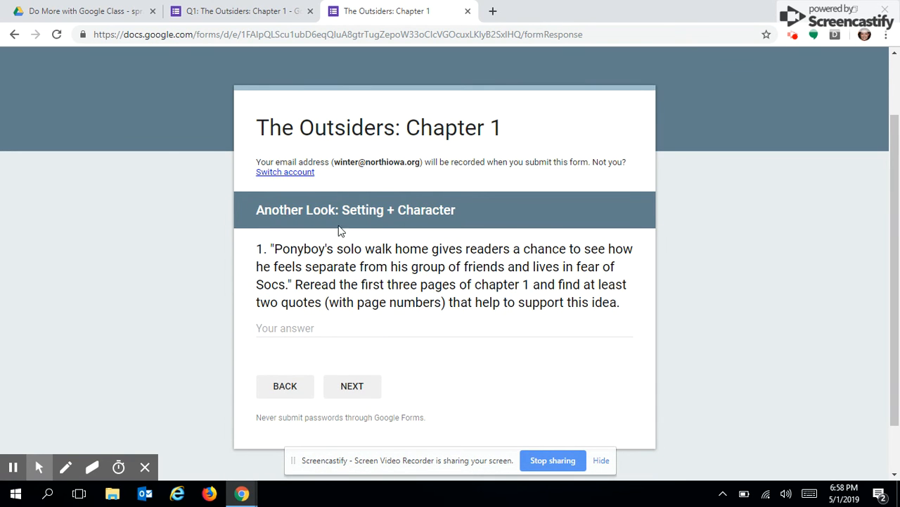
# Continue to the Setting + Plot section and answer question 2 with the first choice.
pyautogui.click(353, 398)
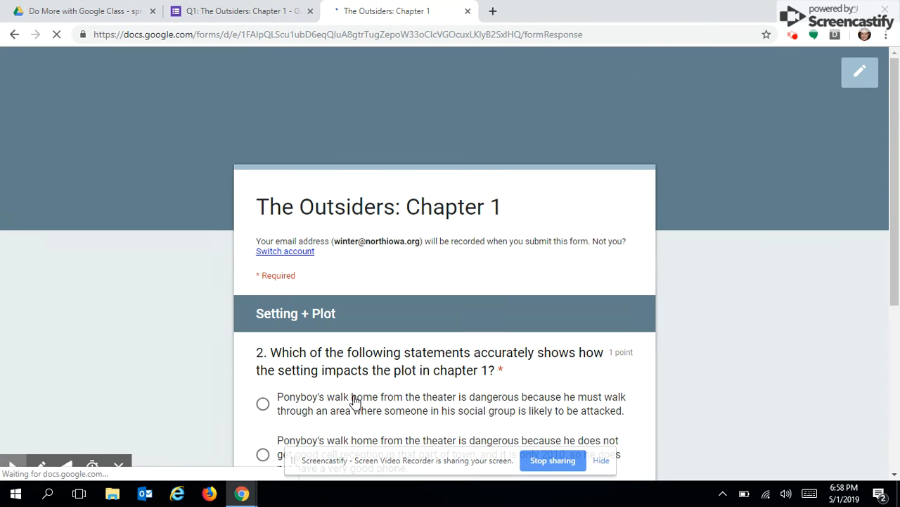
pyautogui.scroll(-2, 553, 341)
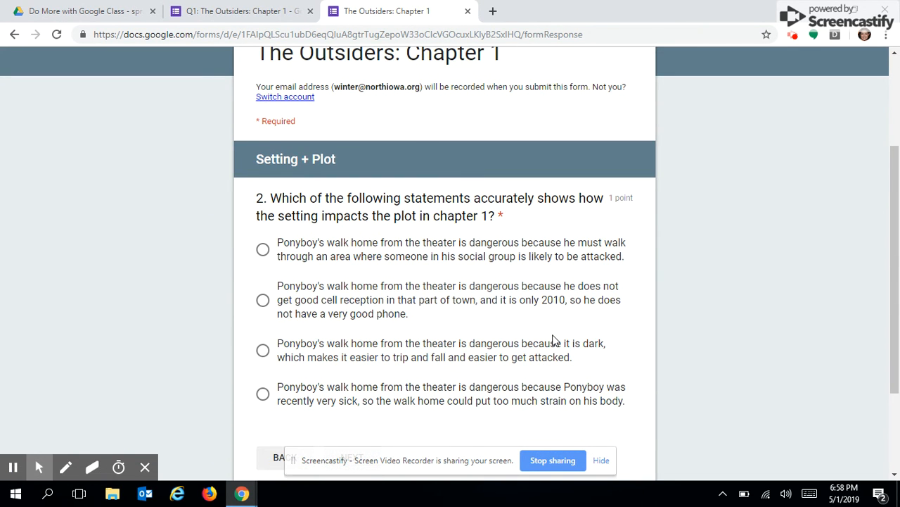
pyautogui.scroll(-1, 553, 340)
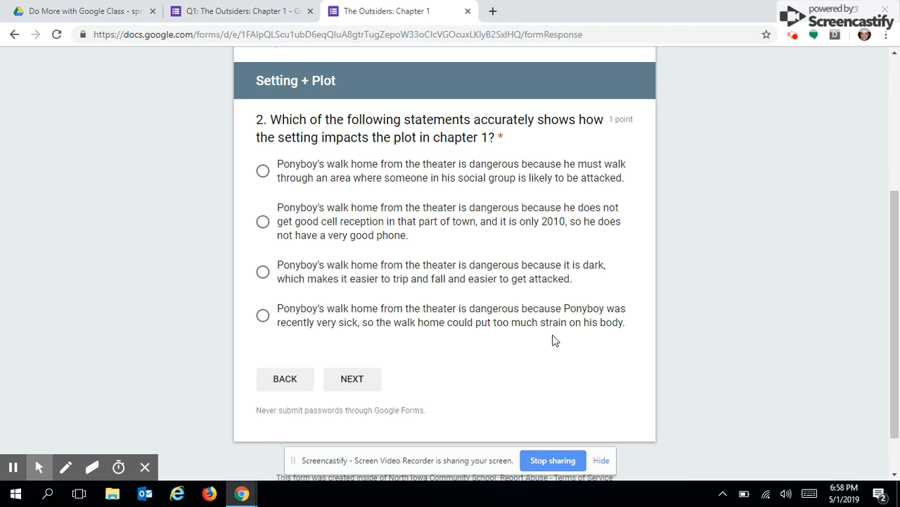
pyautogui.click(262, 171)
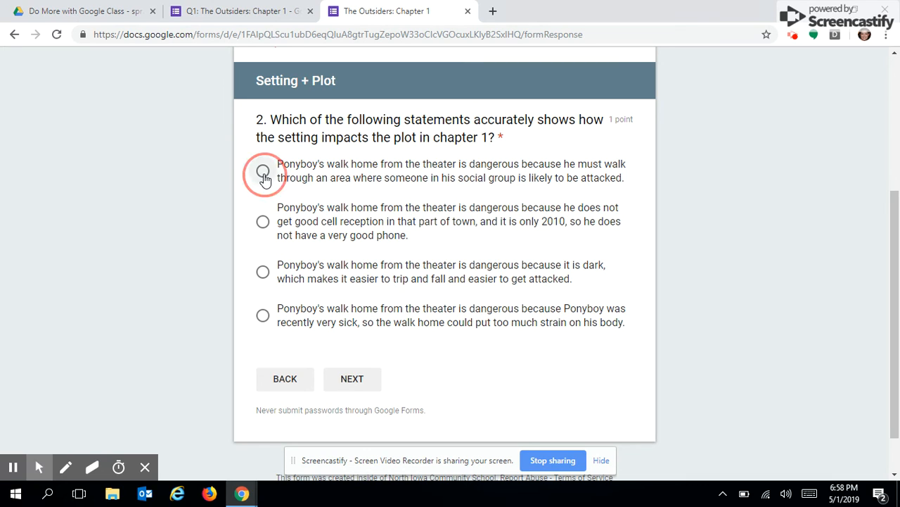
pyautogui.click(373, 389)
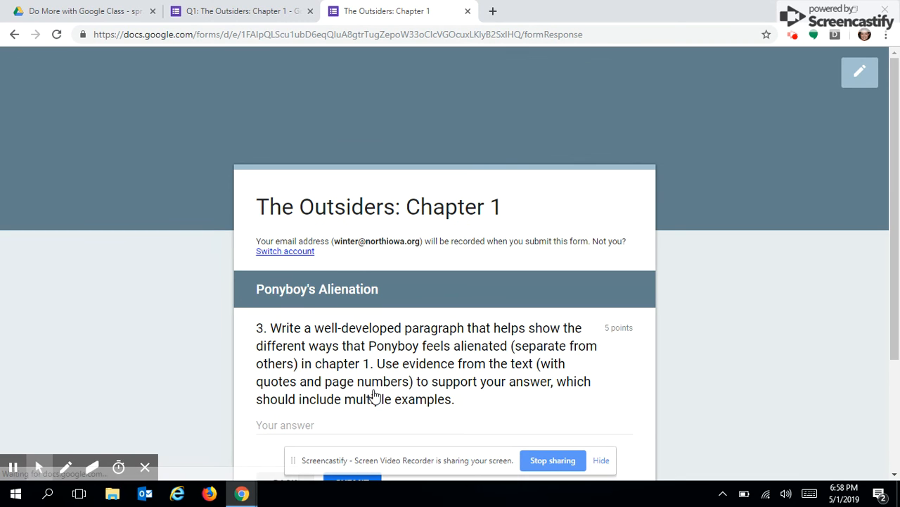
# Submit the test response and go back to the quiz editor, now showing 1 response.
pyautogui.scroll(-2, 375, 396)
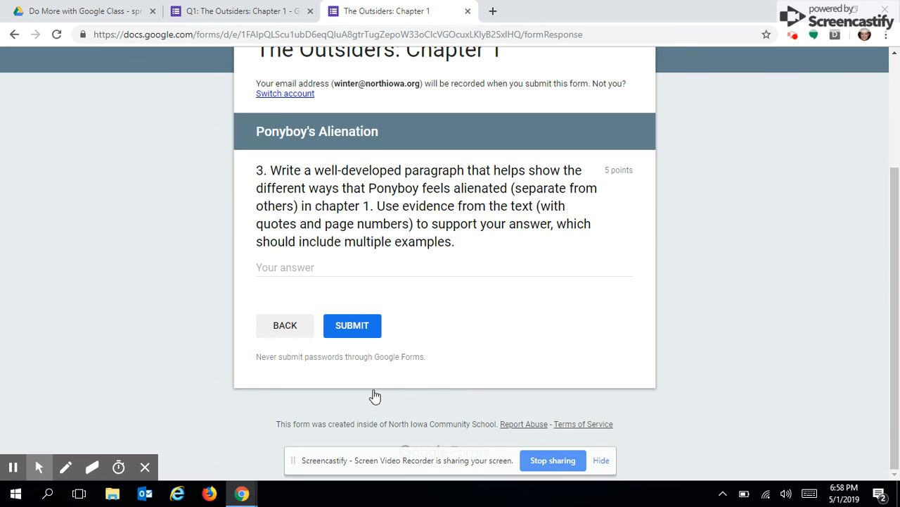
pyautogui.scroll(1, 375, 396)
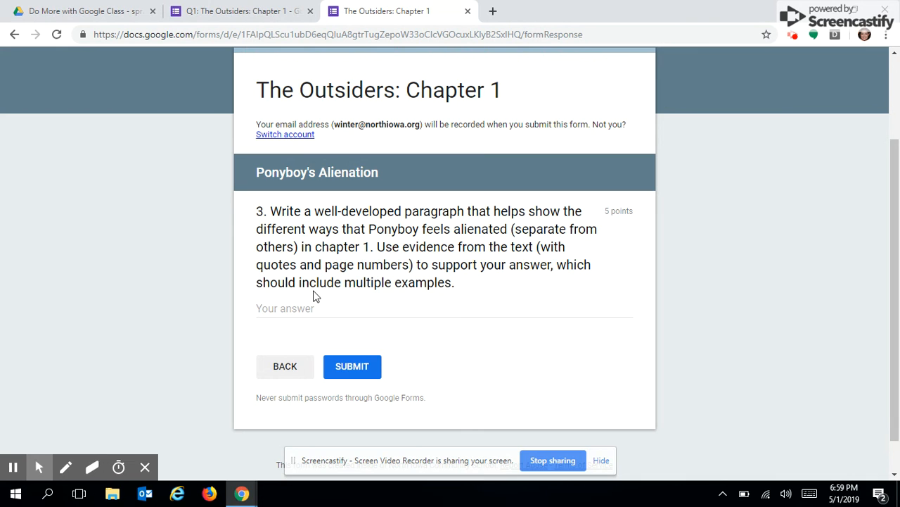
pyautogui.click(353, 366)
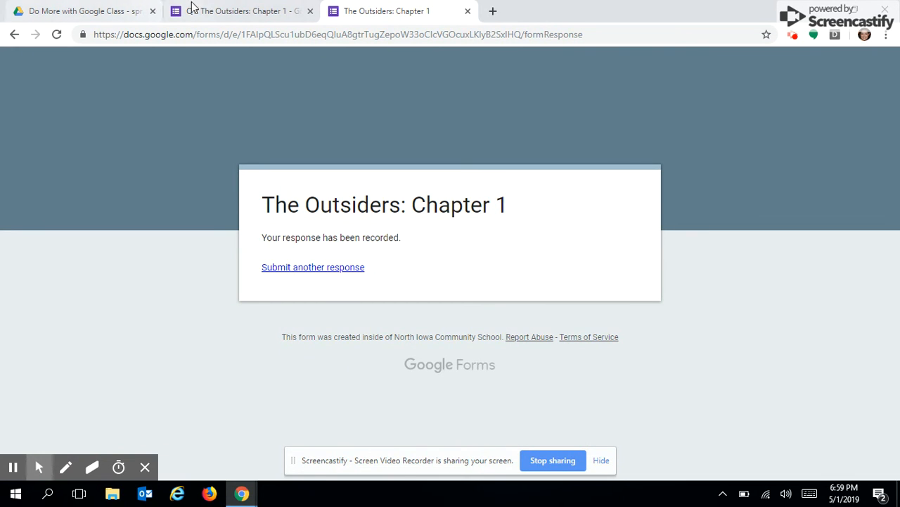
pyautogui.click(214, 12)
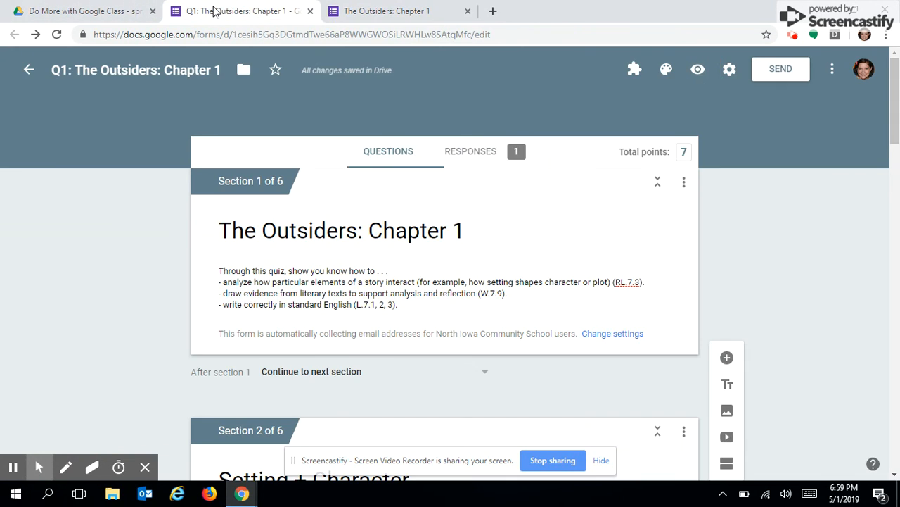
pyautogui.click(793, 39)
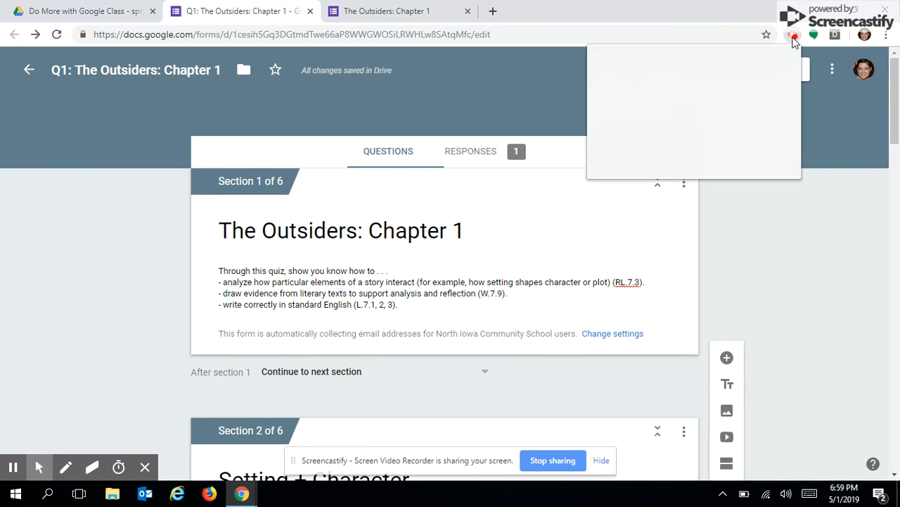